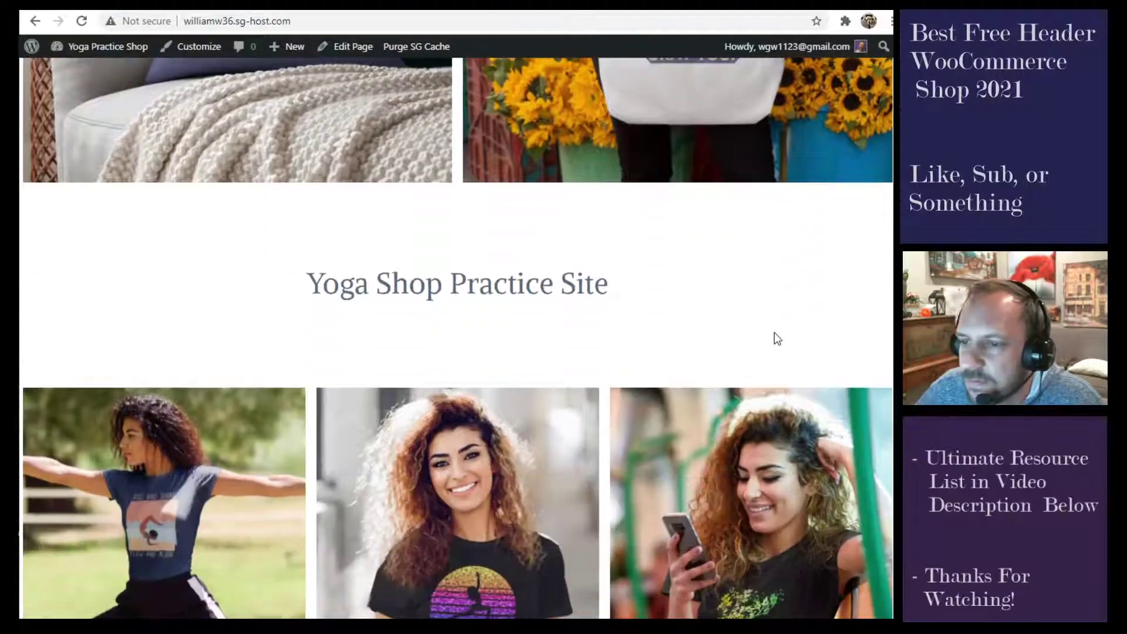
Go to the site's theme installer from the admin dashboard and search for the astra theme
scroll(775, 334, "up", 9)
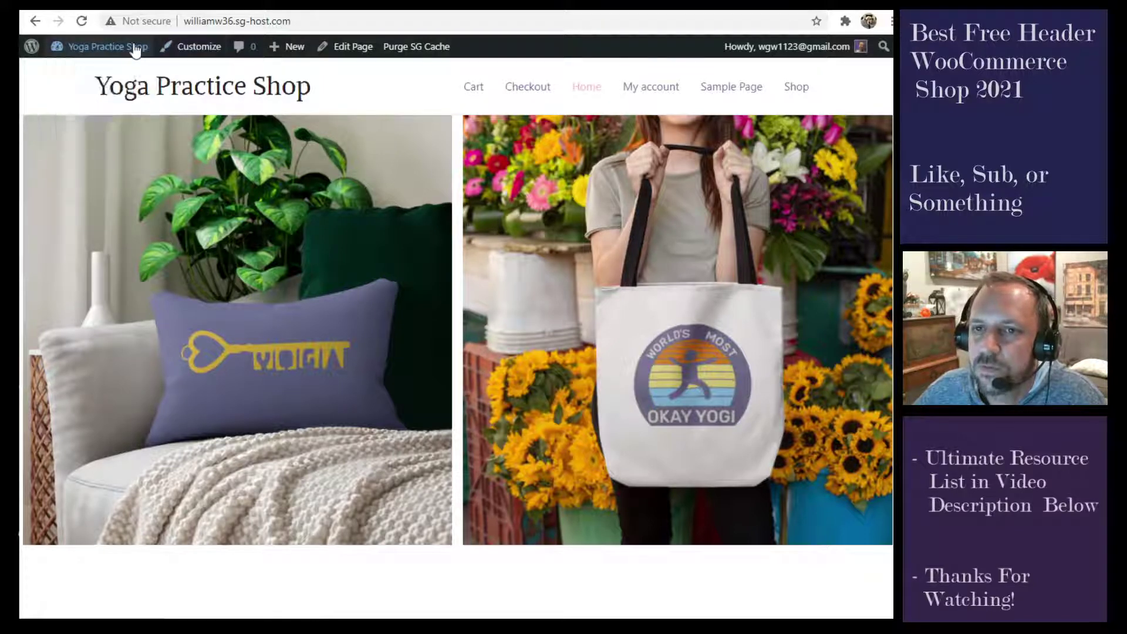
mouse_move(94, 62)
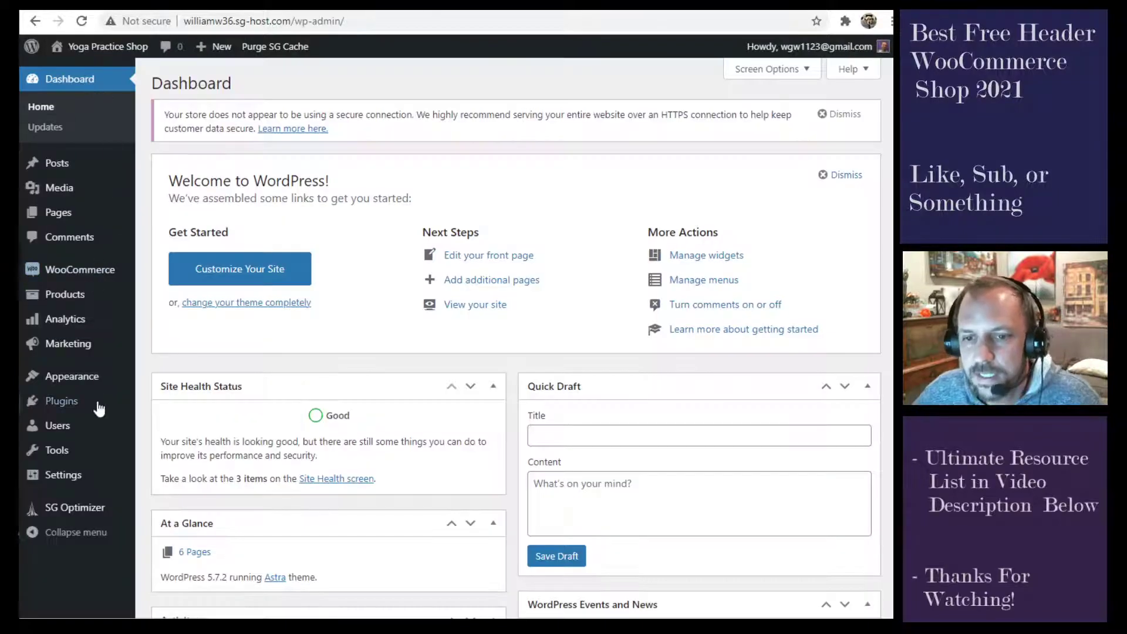
mouse_move(76, 379)
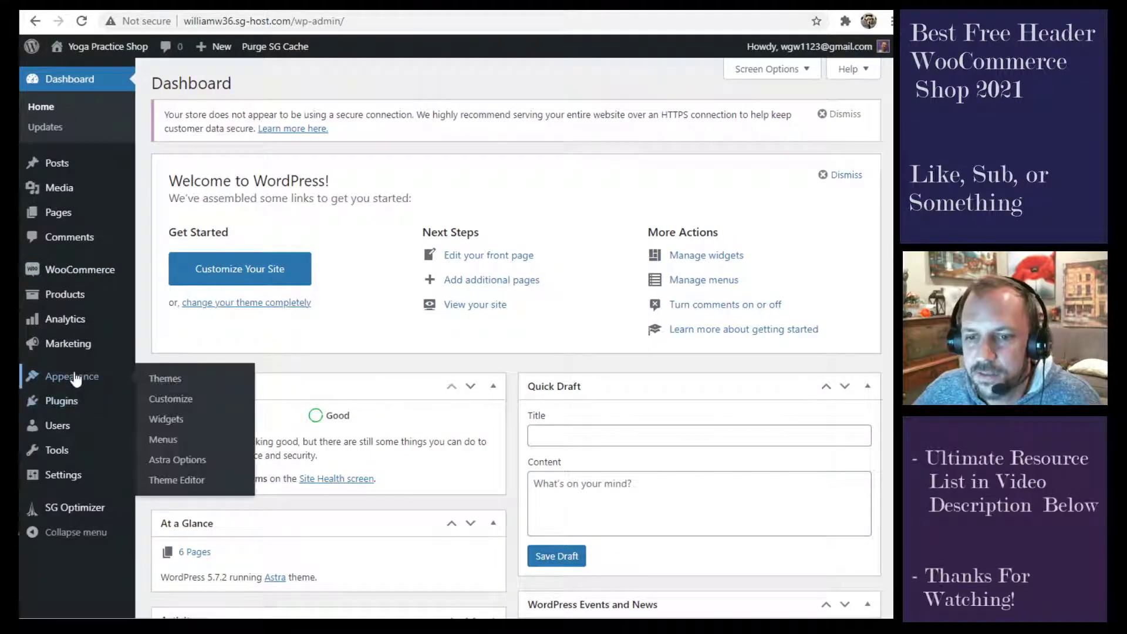
left_click(163, 378)
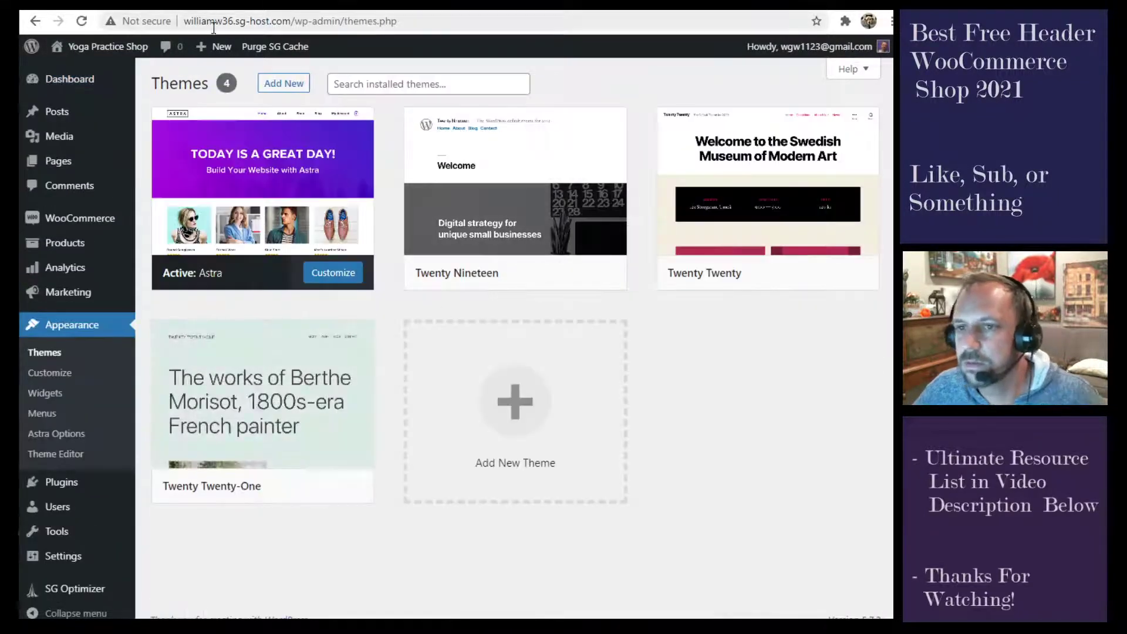
left_click(283, 83)
left_click(681, 125)
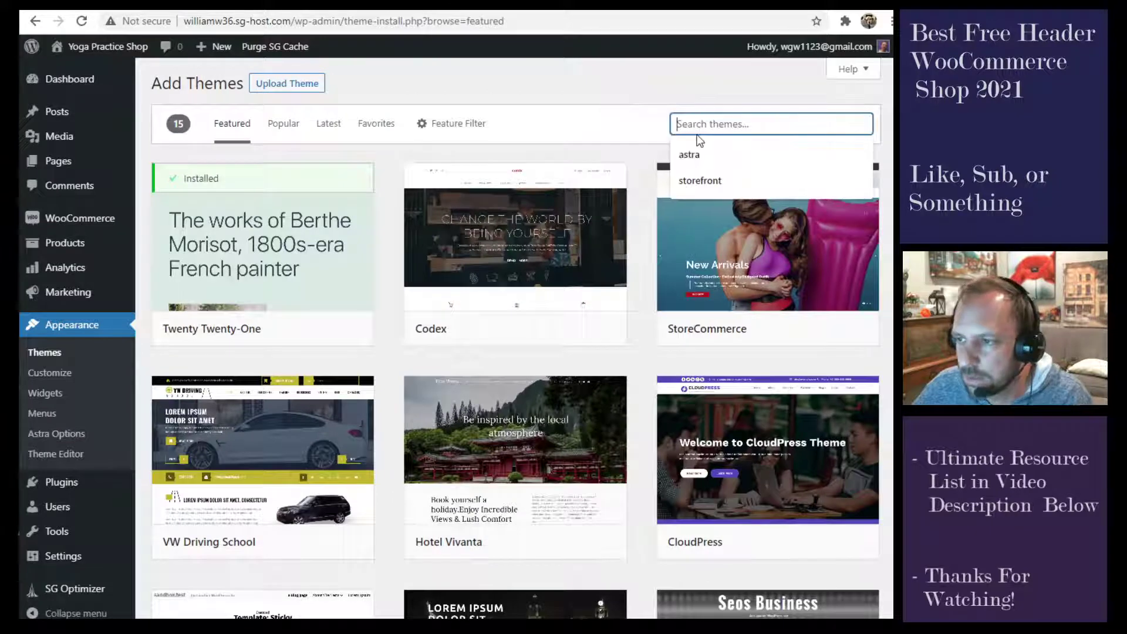
type("asr")
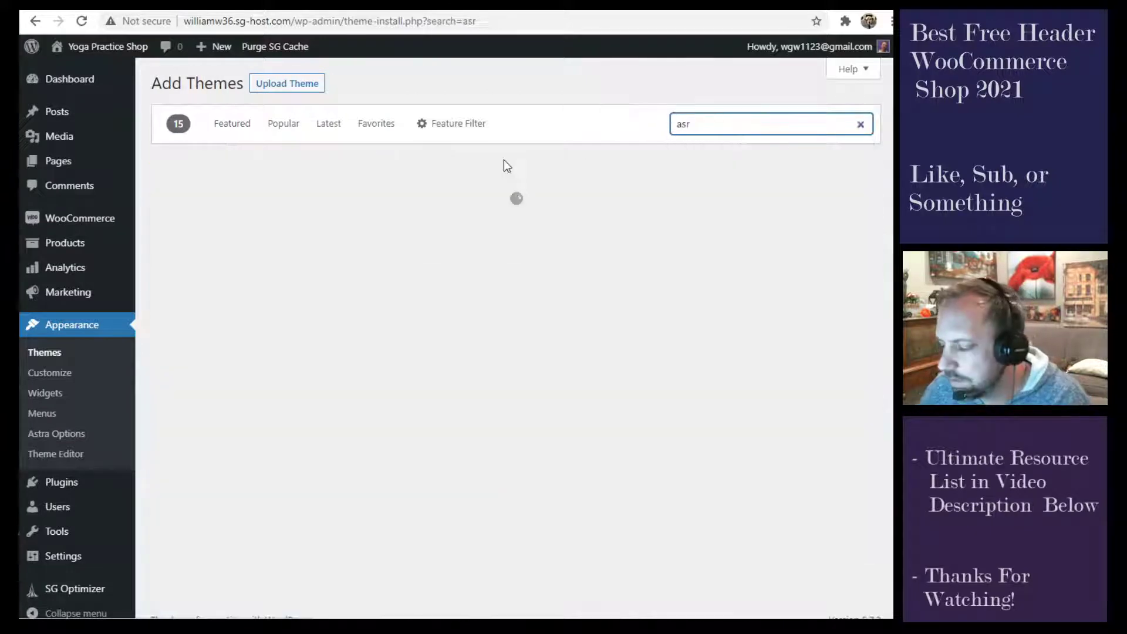
key("BackSpace")
type("tra")
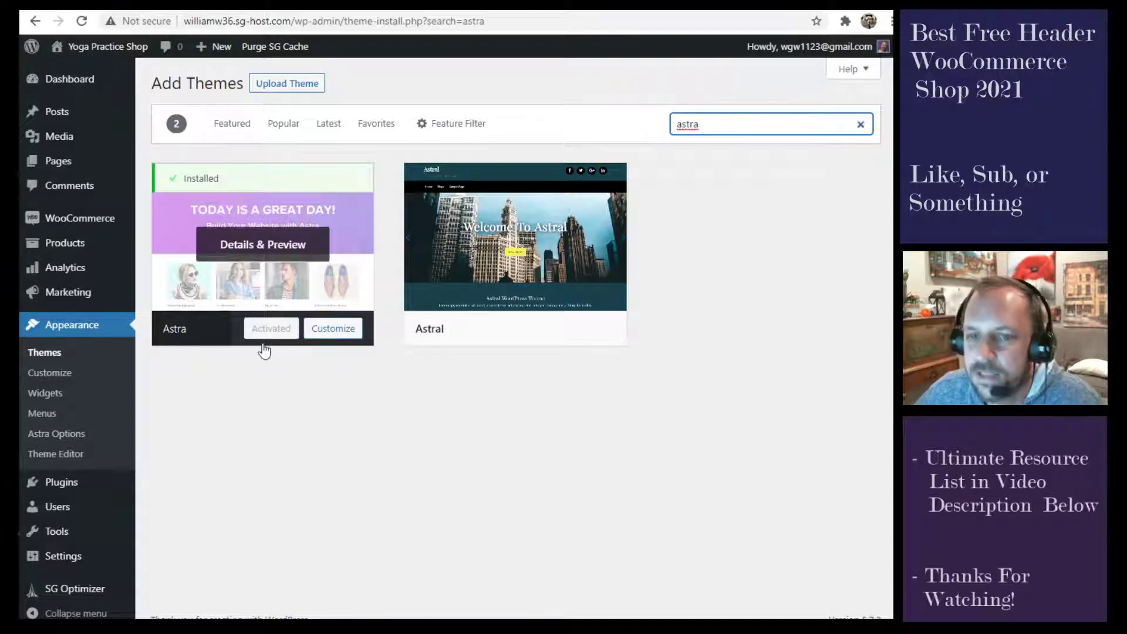
In the customizer's Header Builder, add a Social element to the centre of the Above Header row and open that row's design settings
left_click(52, 374)
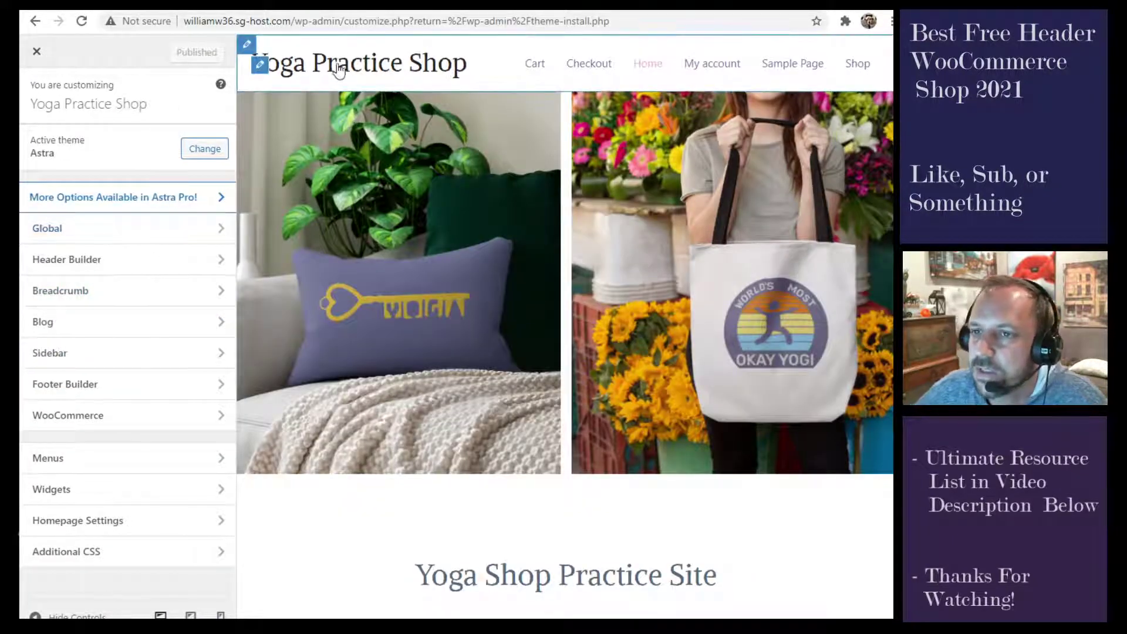
left_click(80, 260)
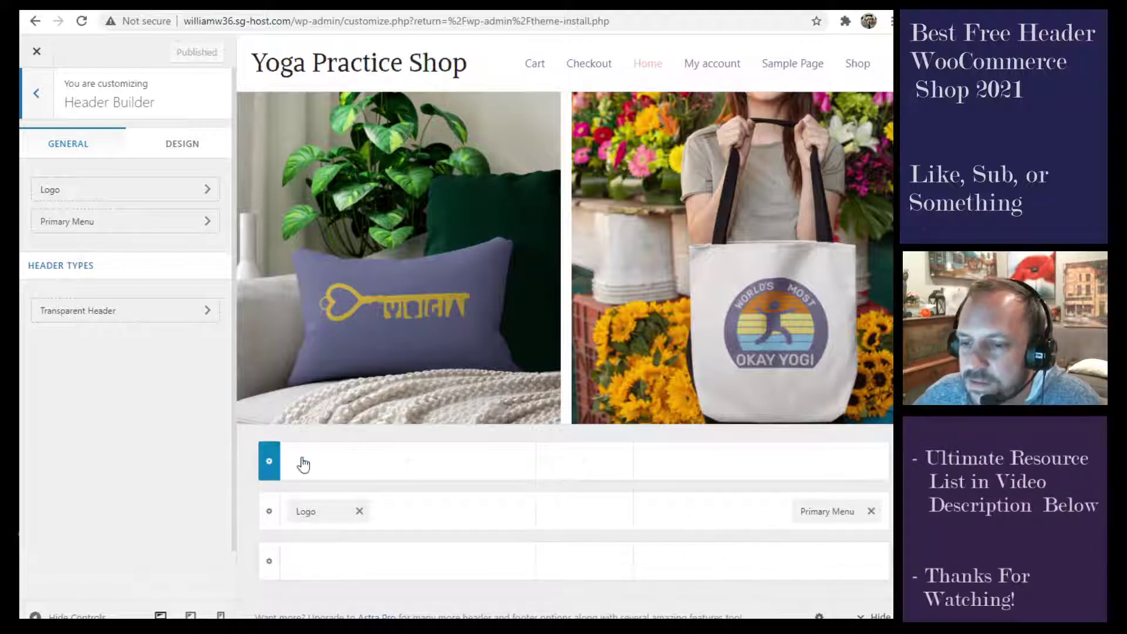
left_click(583, 464)
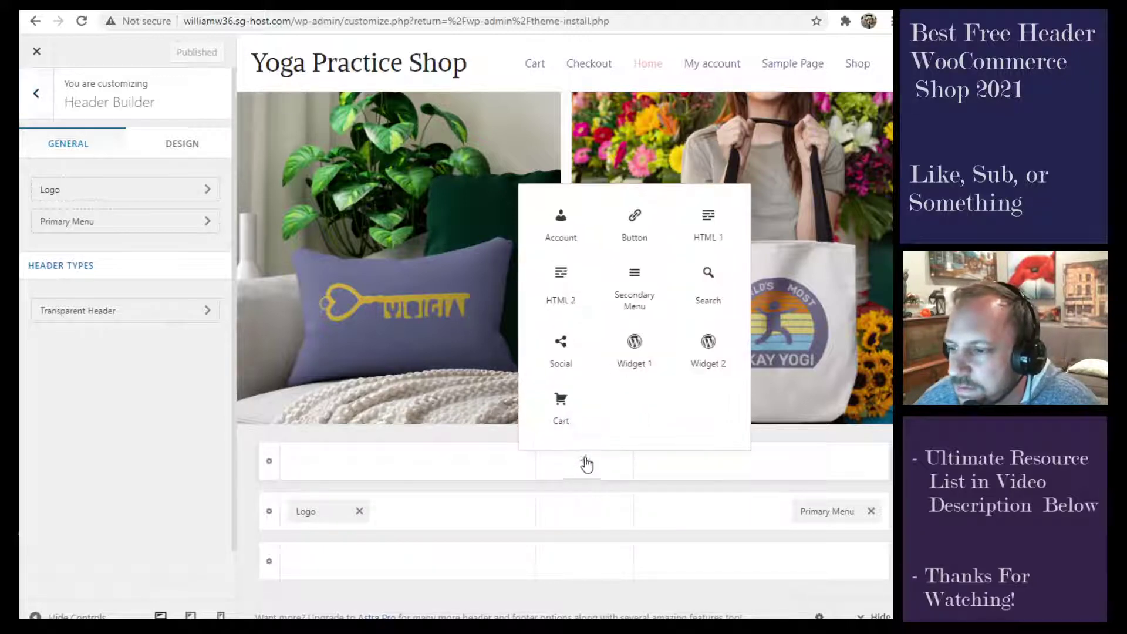
left_click(559, 345)
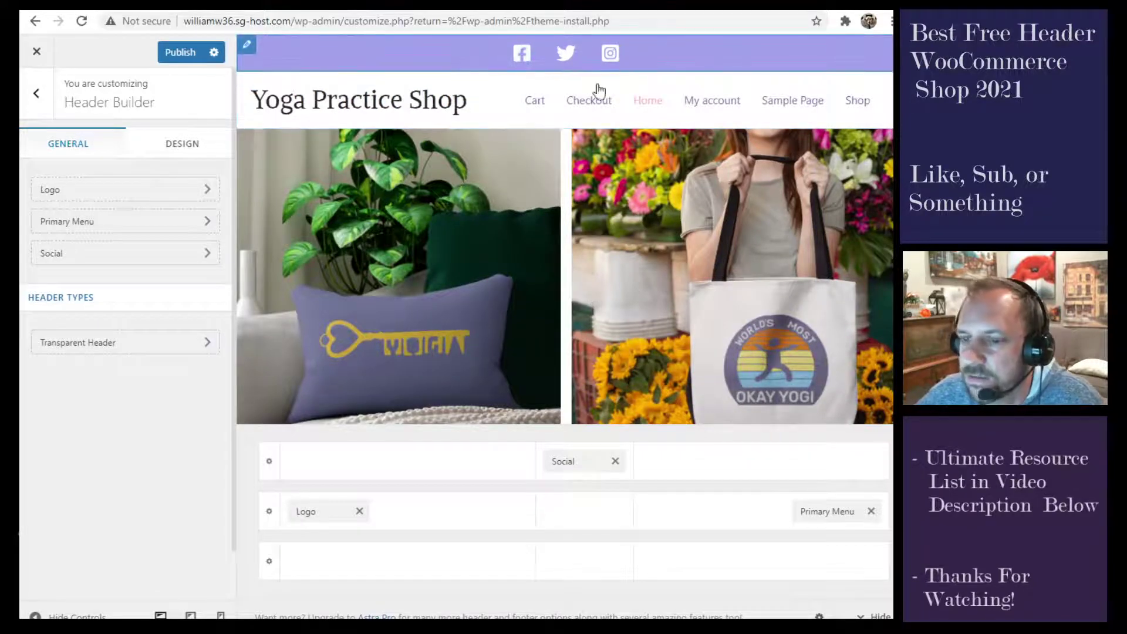
left_click(270, 464)
left_click(178, 150)
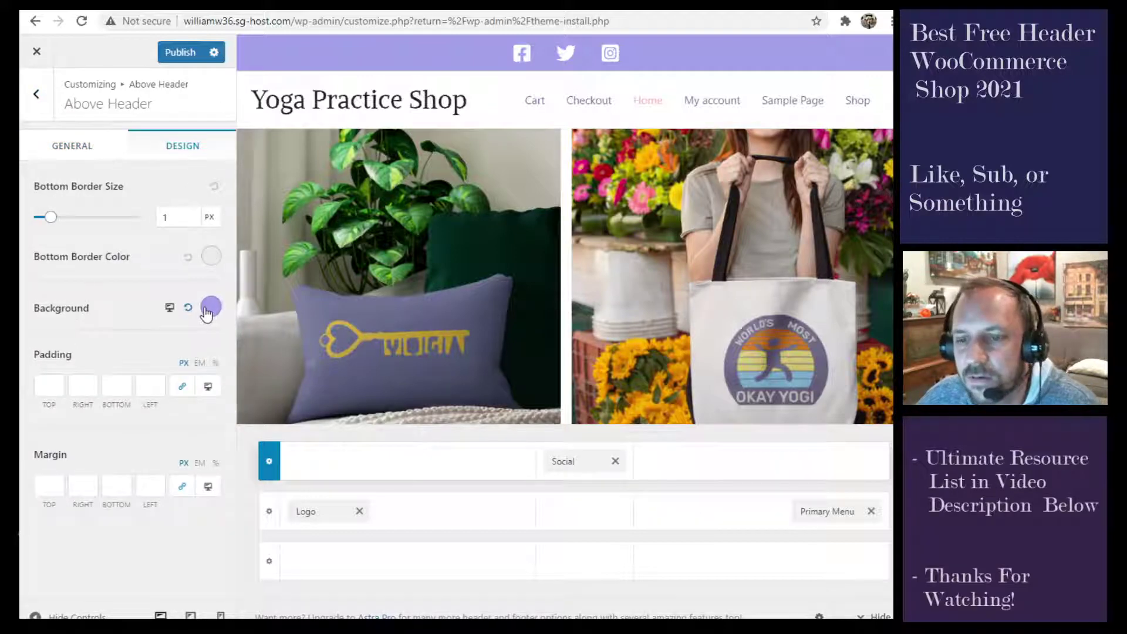
Set the hover colour of the header's social icons to light pink
left_click(521, 58)
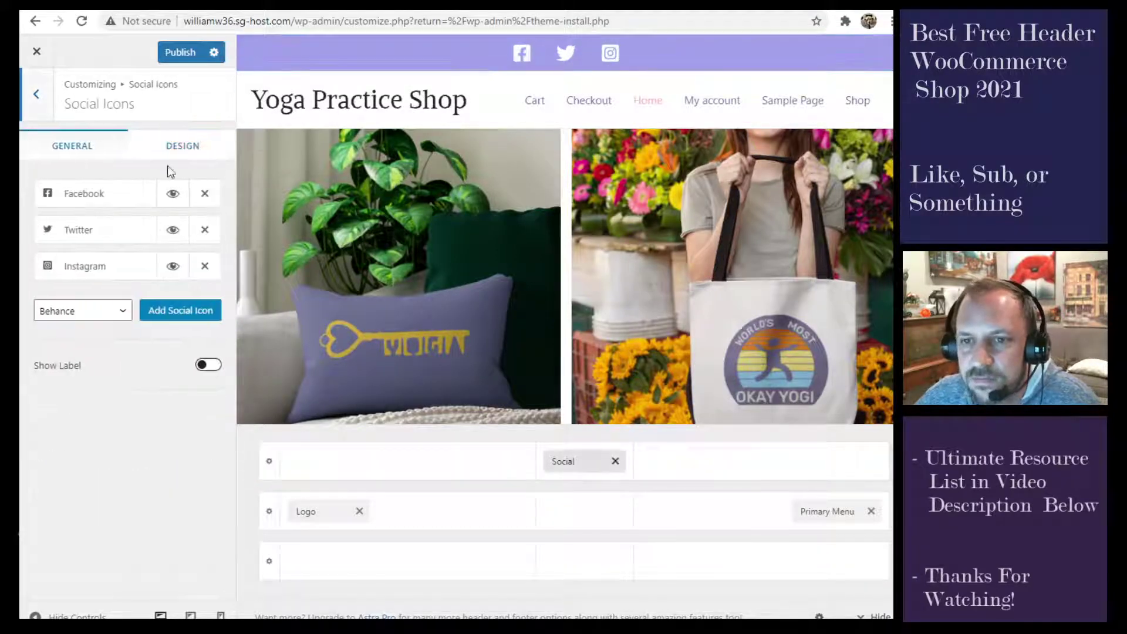
left_click(189, 146)
scroll(124, 350, "down", 4)
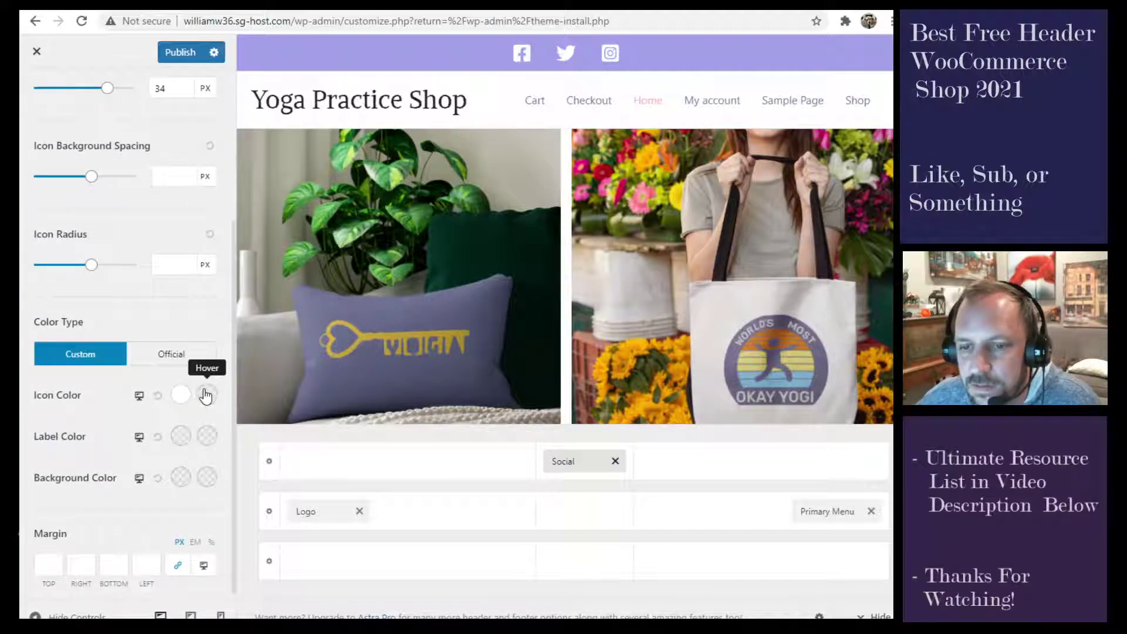
left_click(207, 395)
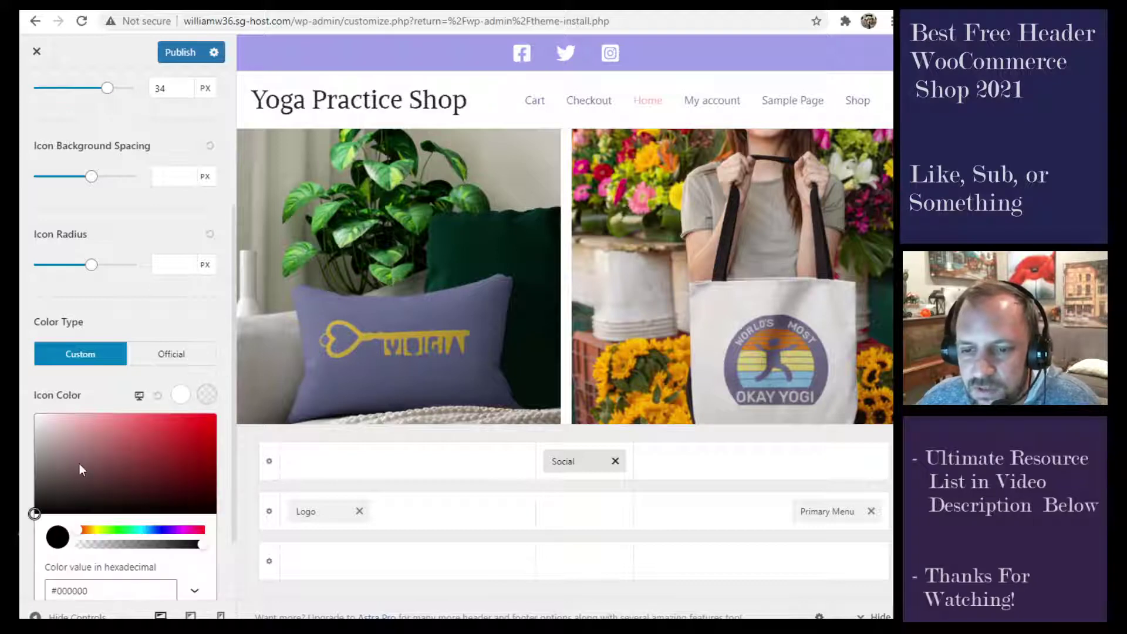
left_click_drag(79, 464, 73, 414)
left_click(108, 383)
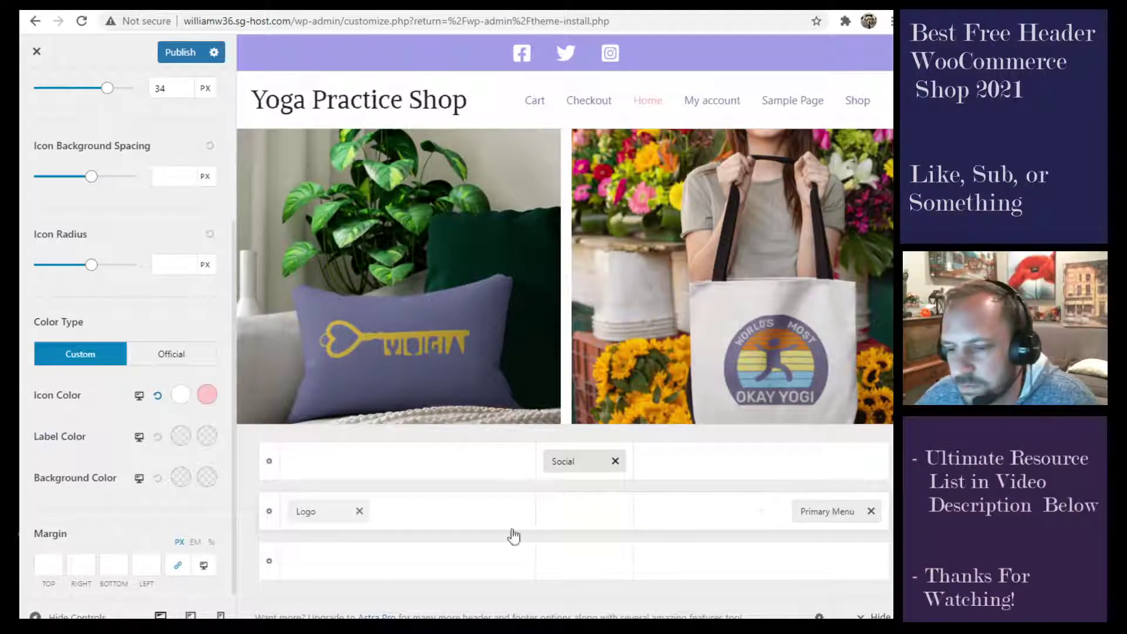
Use the uncropped lotus image from the media library as the header logo and turn off the site title
left_click(324, 514)
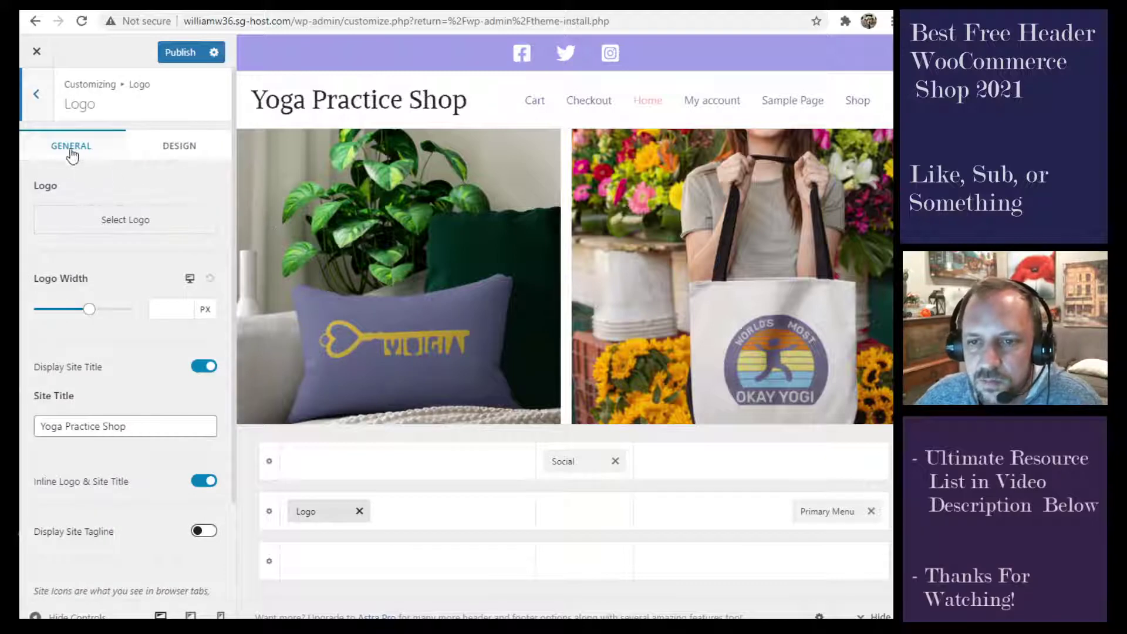
left_click(121, 226)
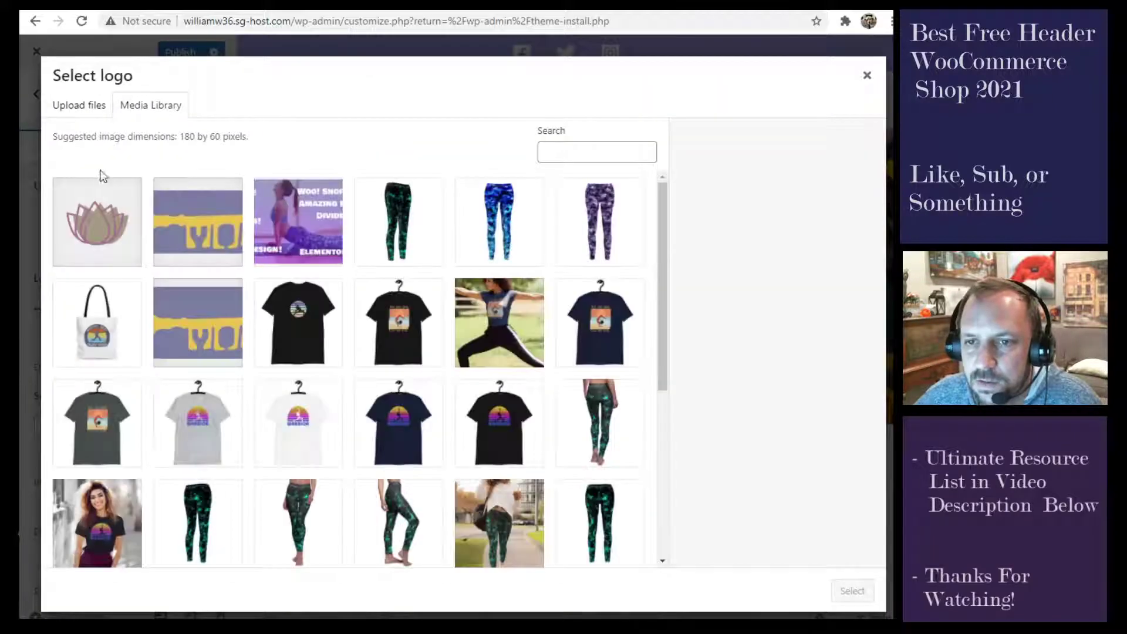
left_click(80, 235)
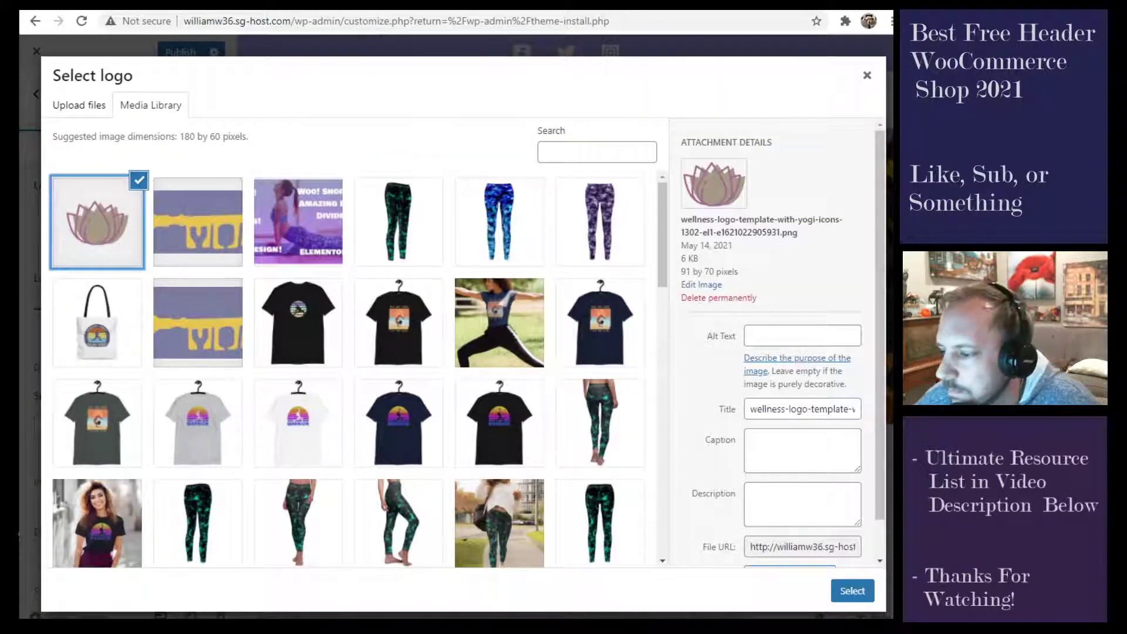
left_click(852, 591)
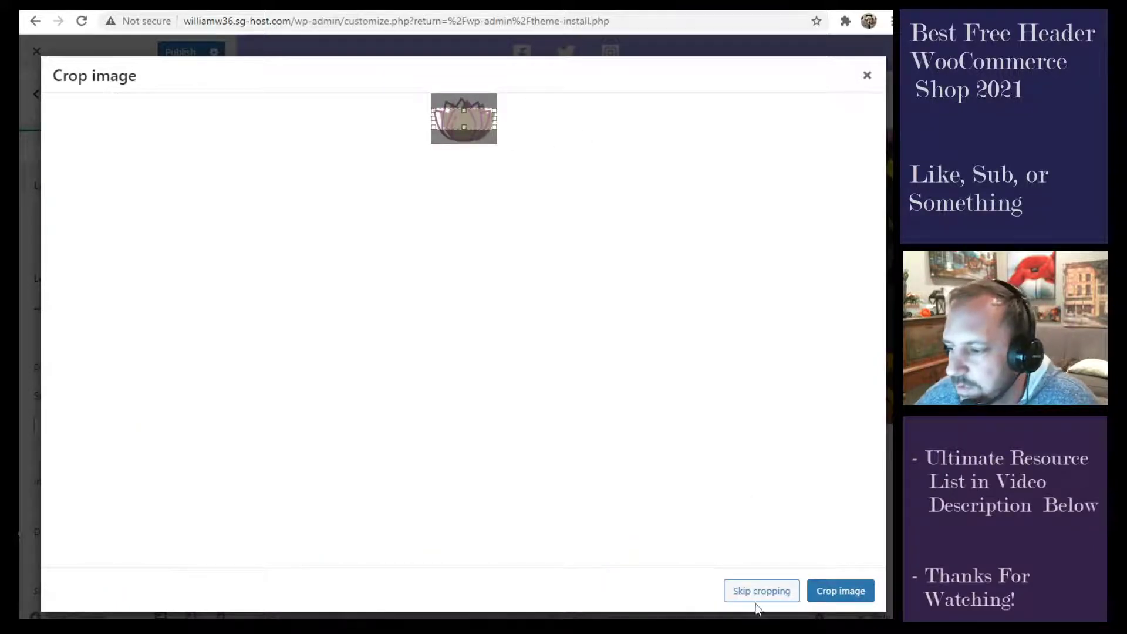
left_click(763, 592)
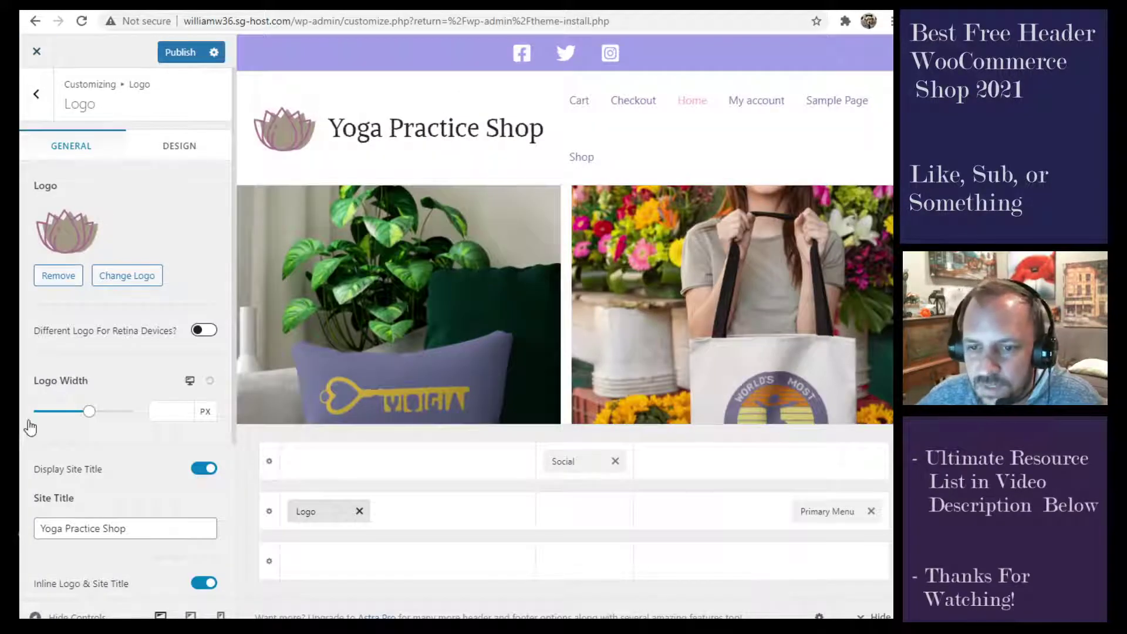
left_click(200, 467)
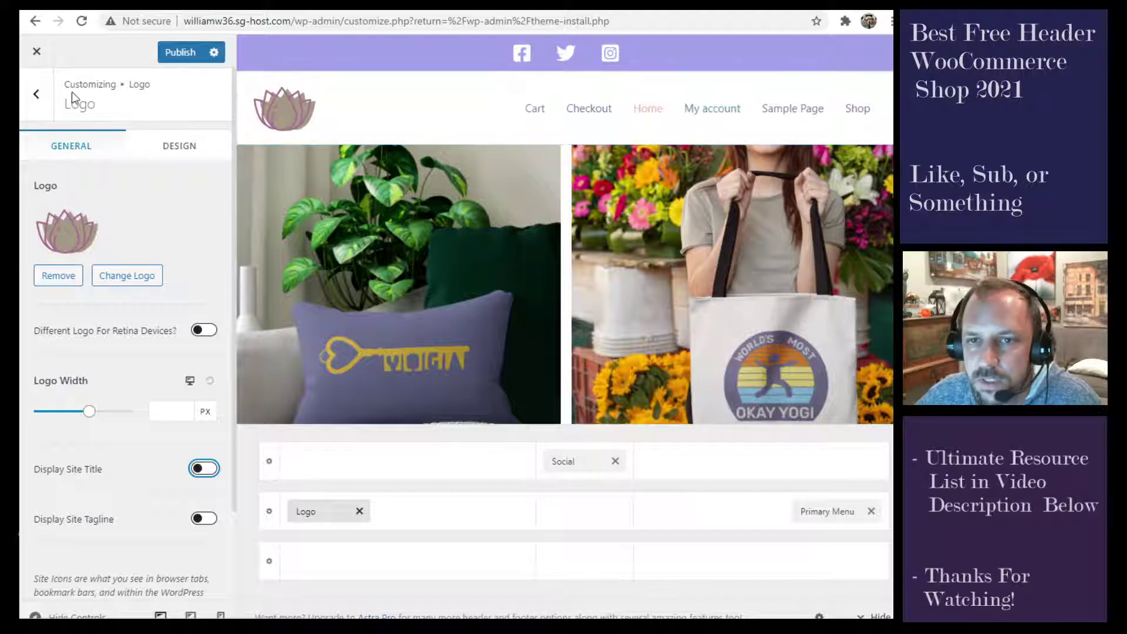
Create a new menu named header1 and assign it to the Primary Menu location
left_click(37, 106)
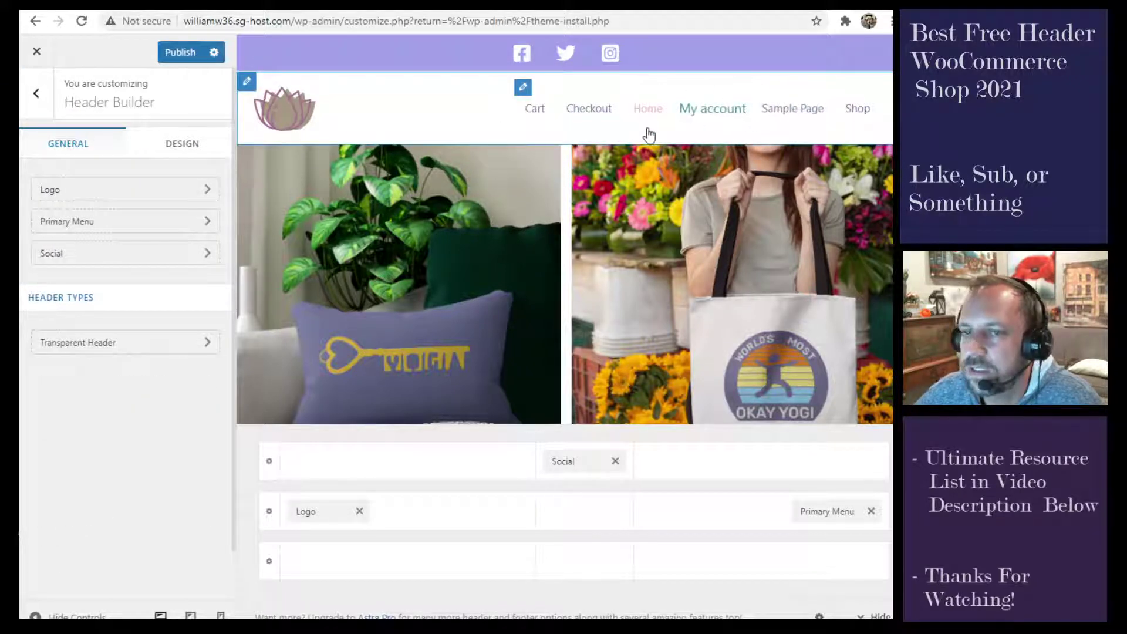
left_click(38, 96)
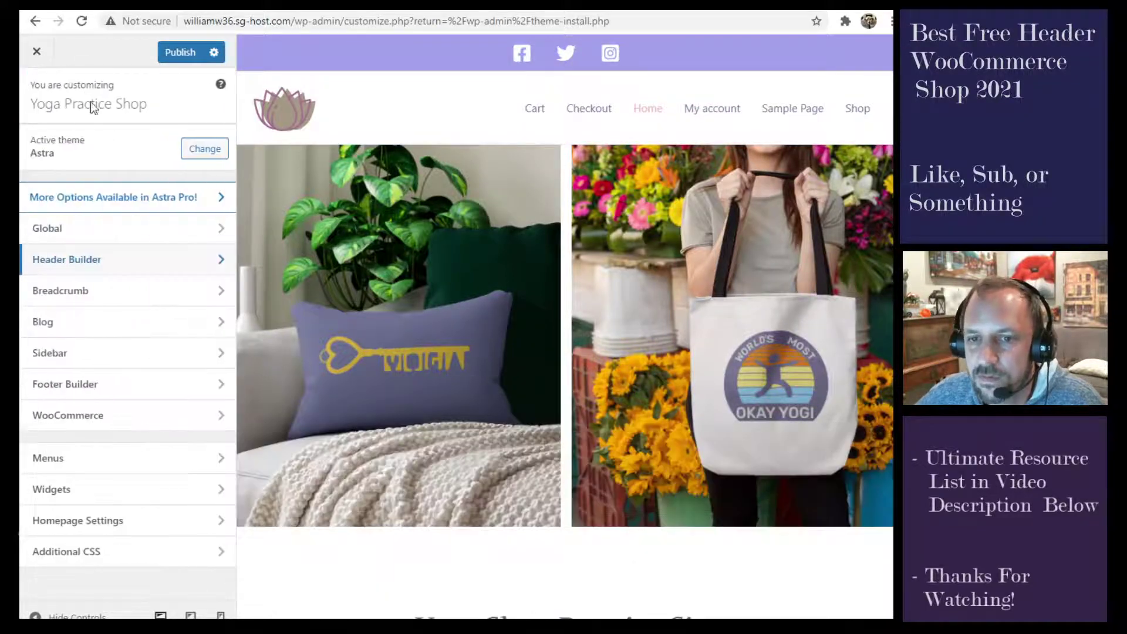
left_click(73, 458)
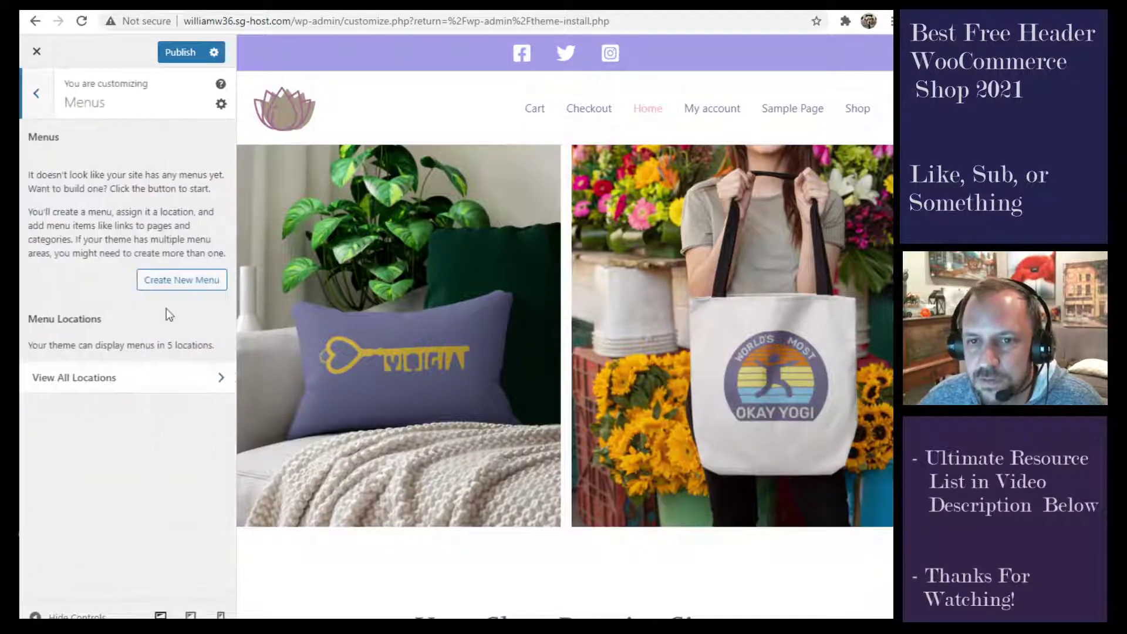
left_click(183, 282)
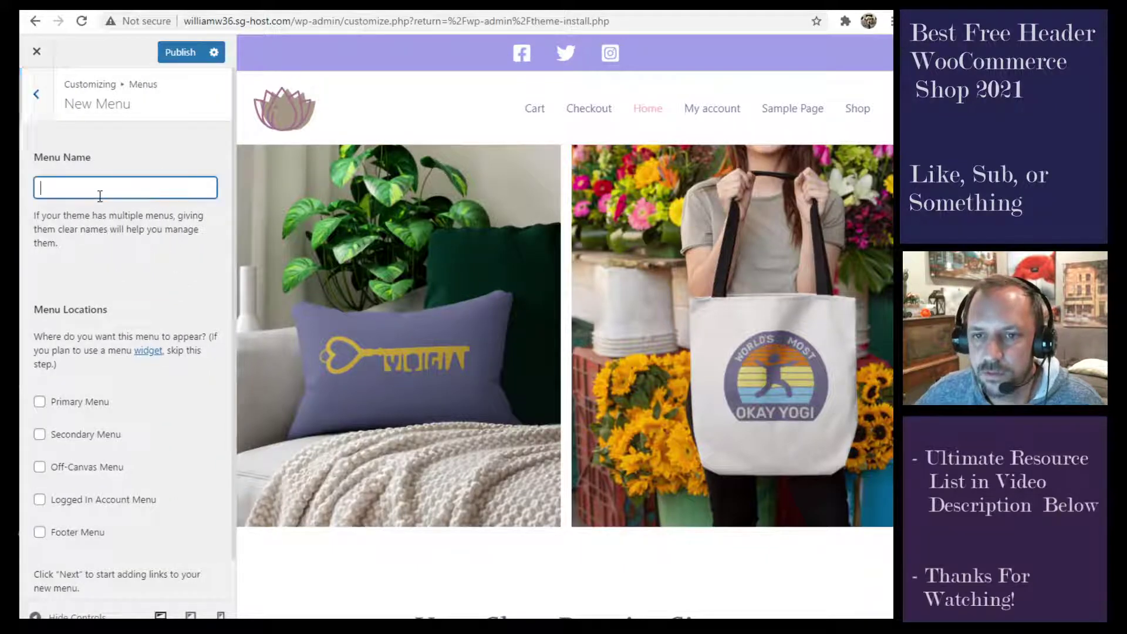
type("header1")
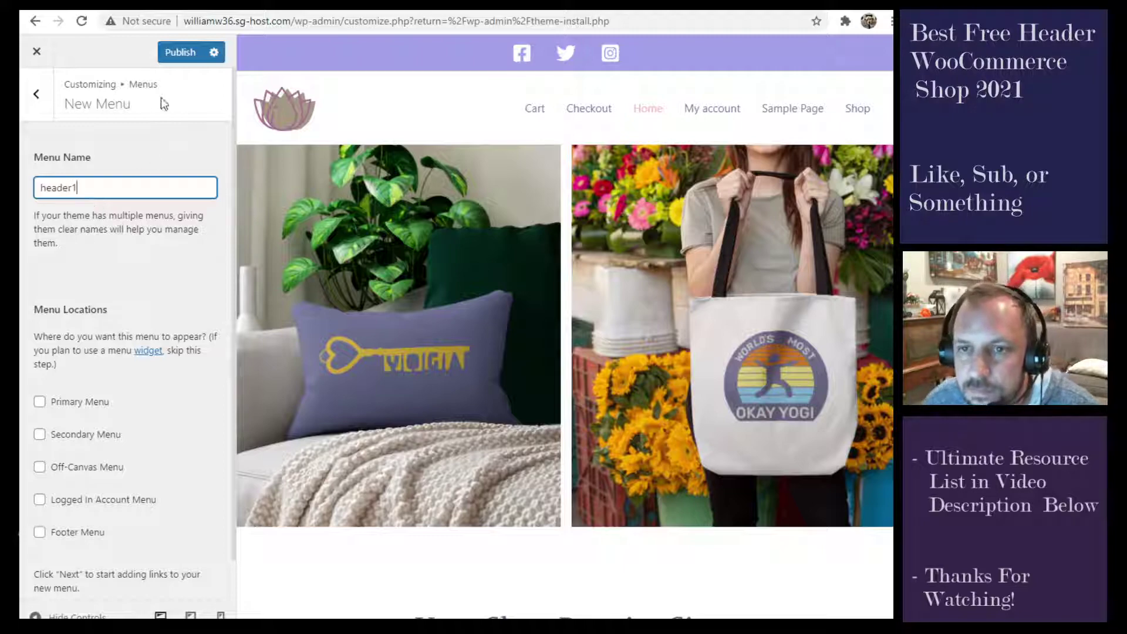
scroll(164, 211, "down", 1)
left_click(46, 358)
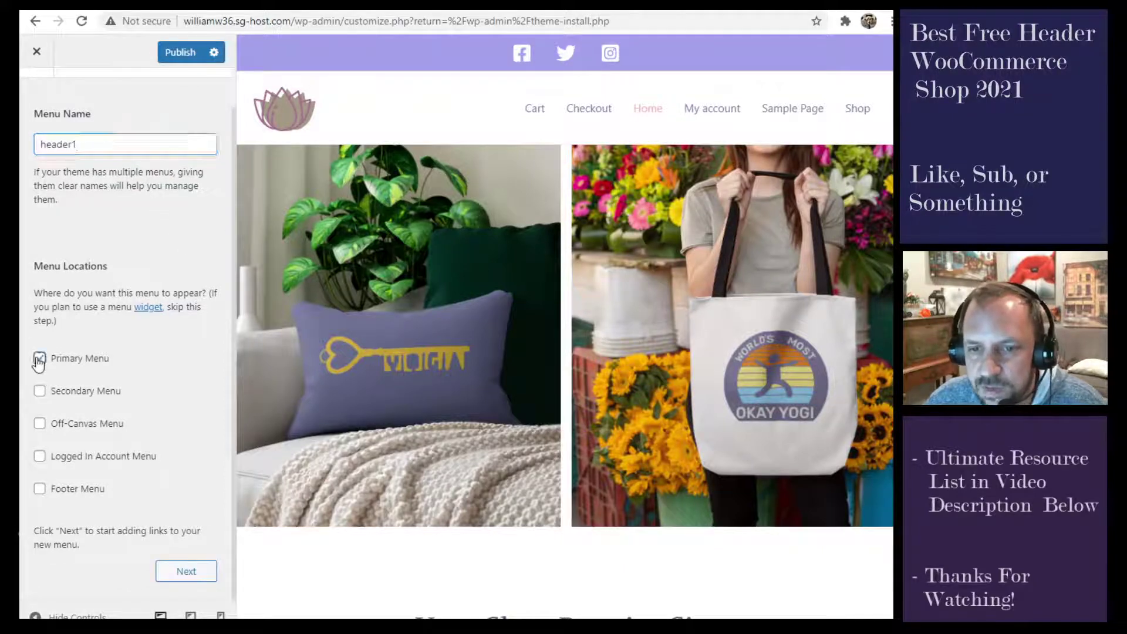
left_click(186, 572)
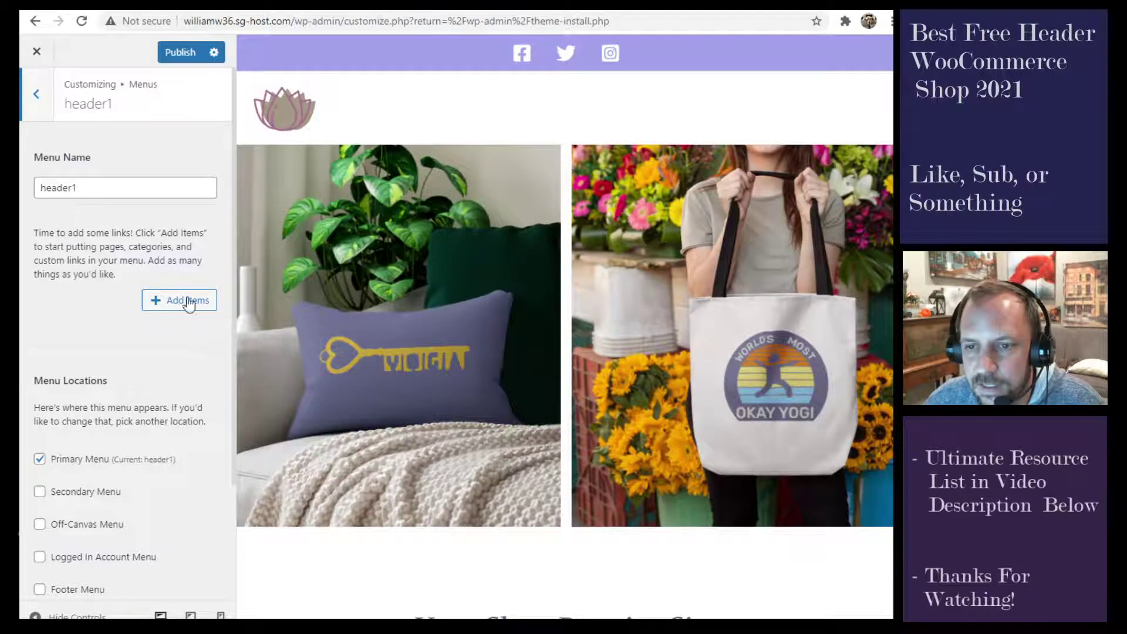
Add the Home, Checkout and Shop pages to the header1 menu and publish the changes
left_click(170, 299)
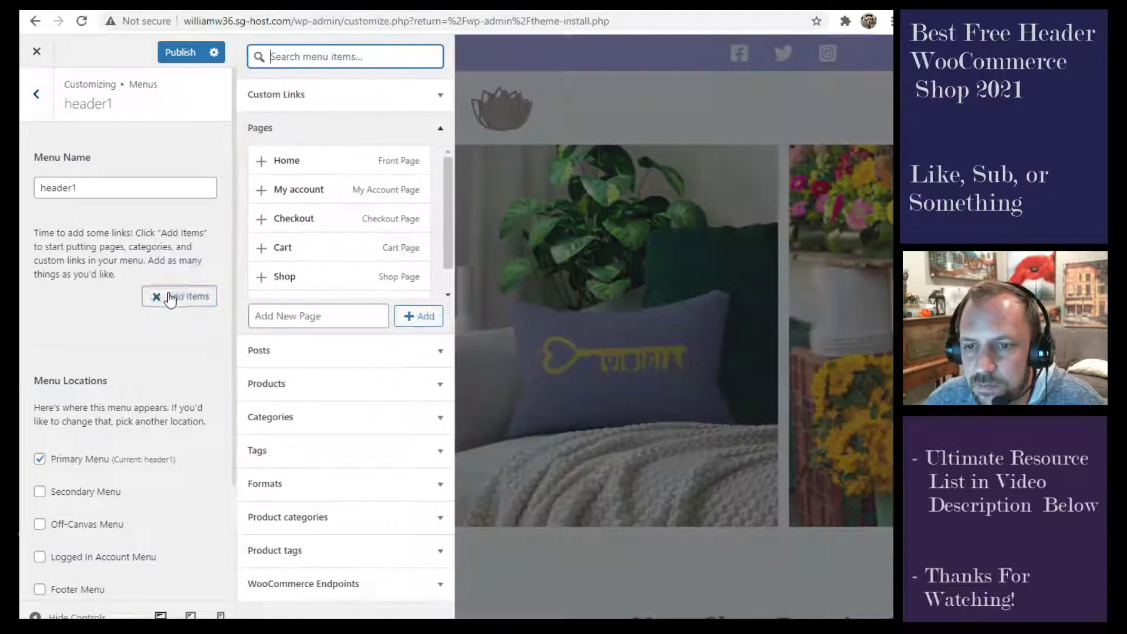
left_click(304, 164)
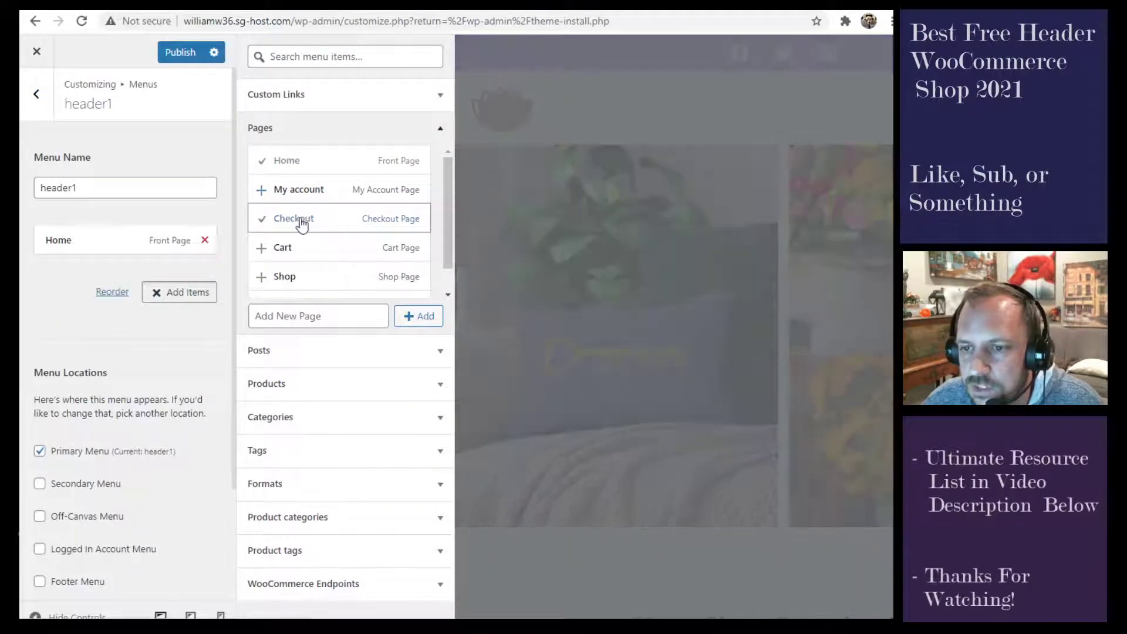
left_click(296, 220)
left_click(292, 278)
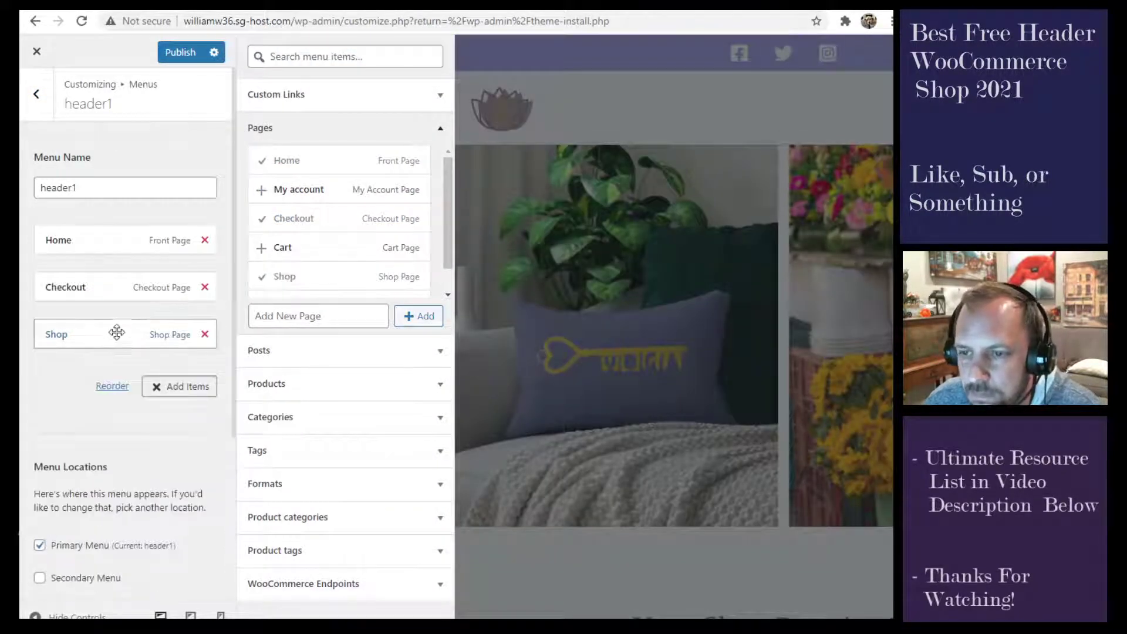
left_click(173, 52)
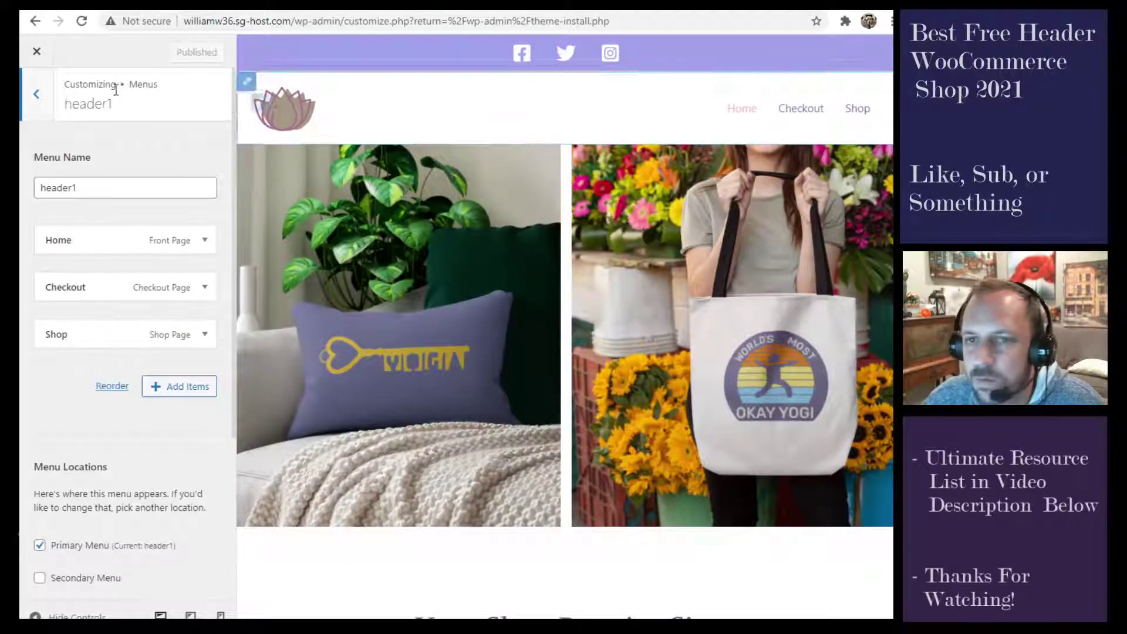
Review the design options of the header's Primary Menu, including its menu colours, font, spacing and margin
left_click(42, 99)
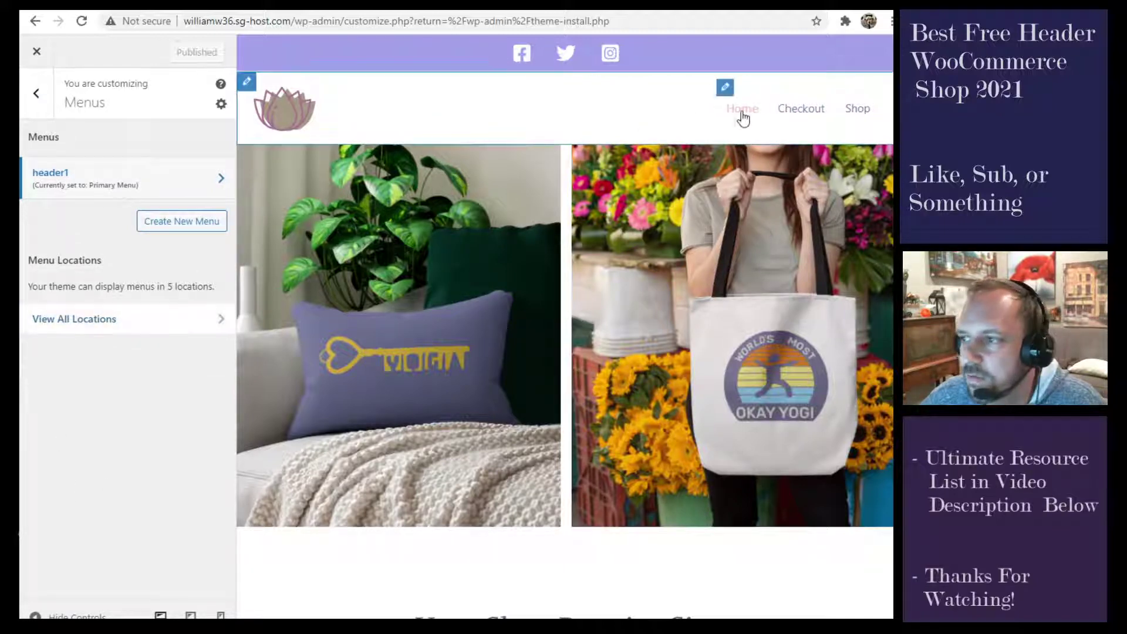
left_click(726, 89)
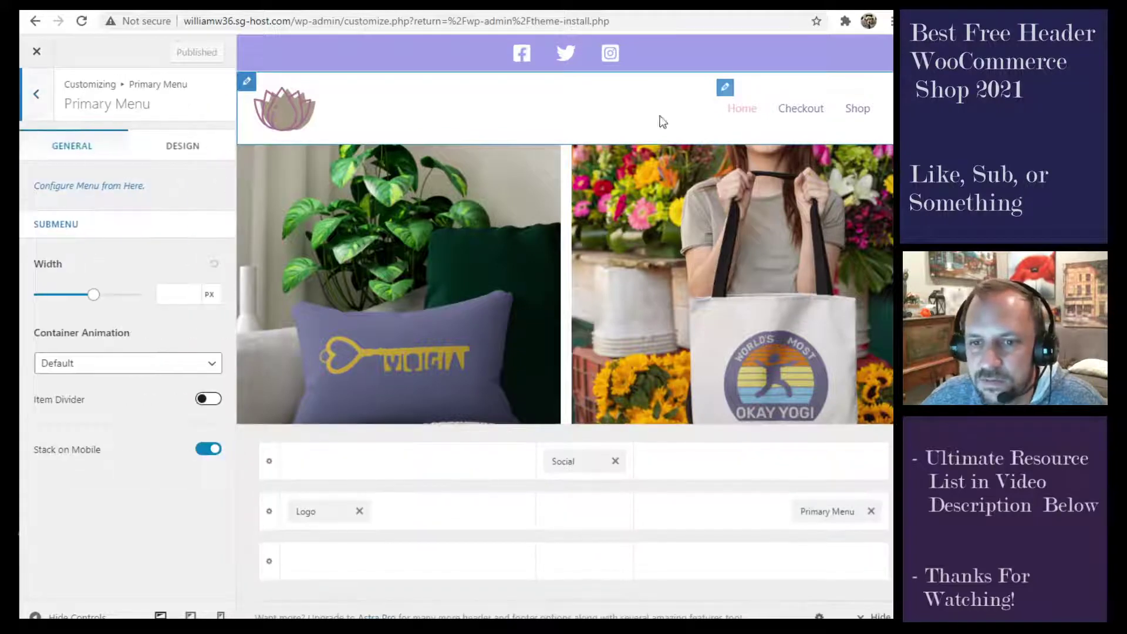
left_click(194, 154)
scroll(141, 280, "down", 5)
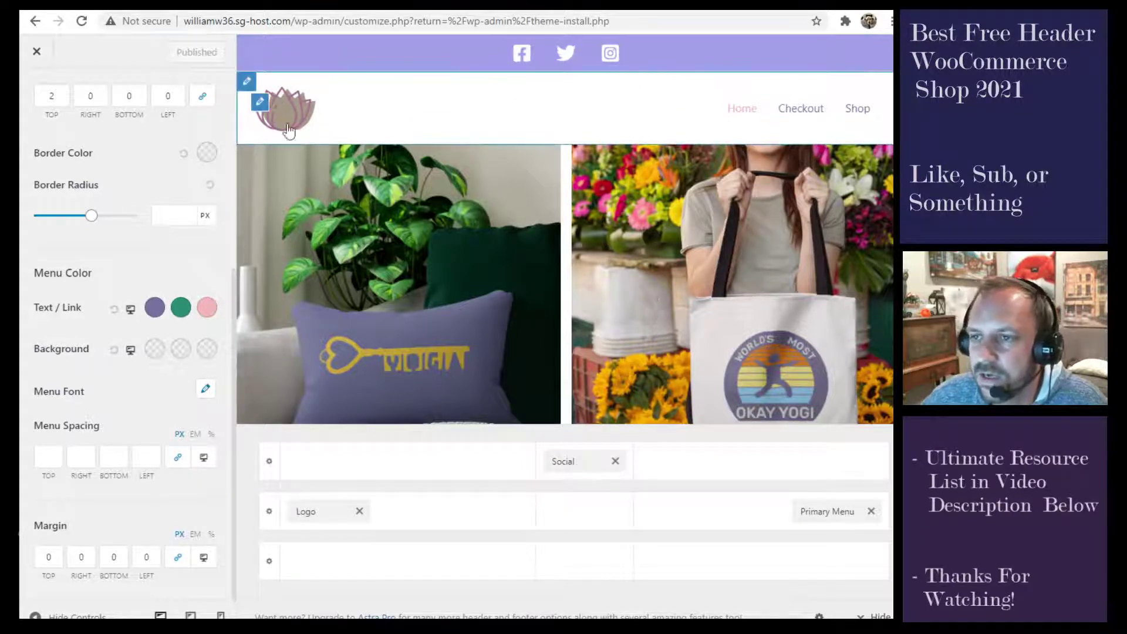
Set the primary header row's background to light grey #dfdfdf and its bottom border size to 0 px
left_click(270, 513)
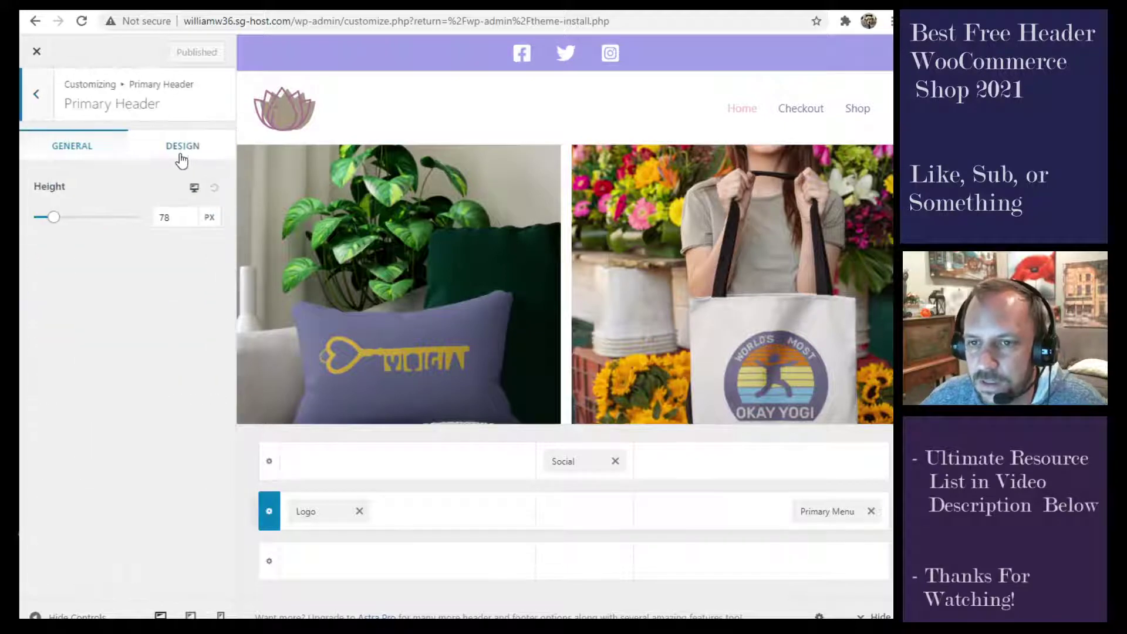
left_click(182, 147)
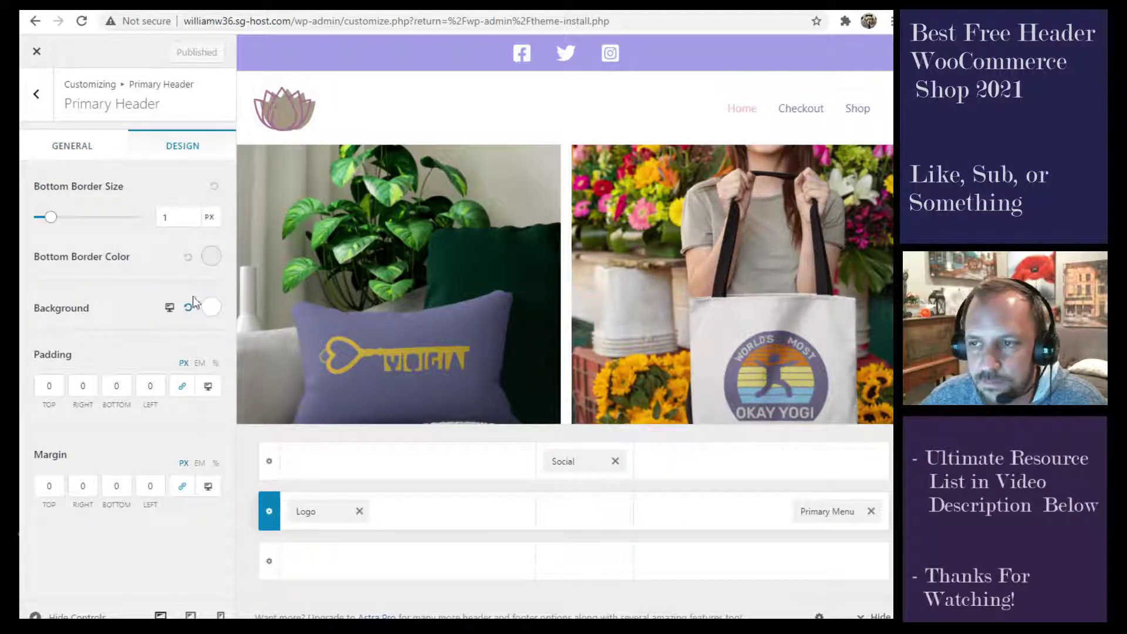
left_click(211, 306)
left_click_drag(71, 389, 20, 395)
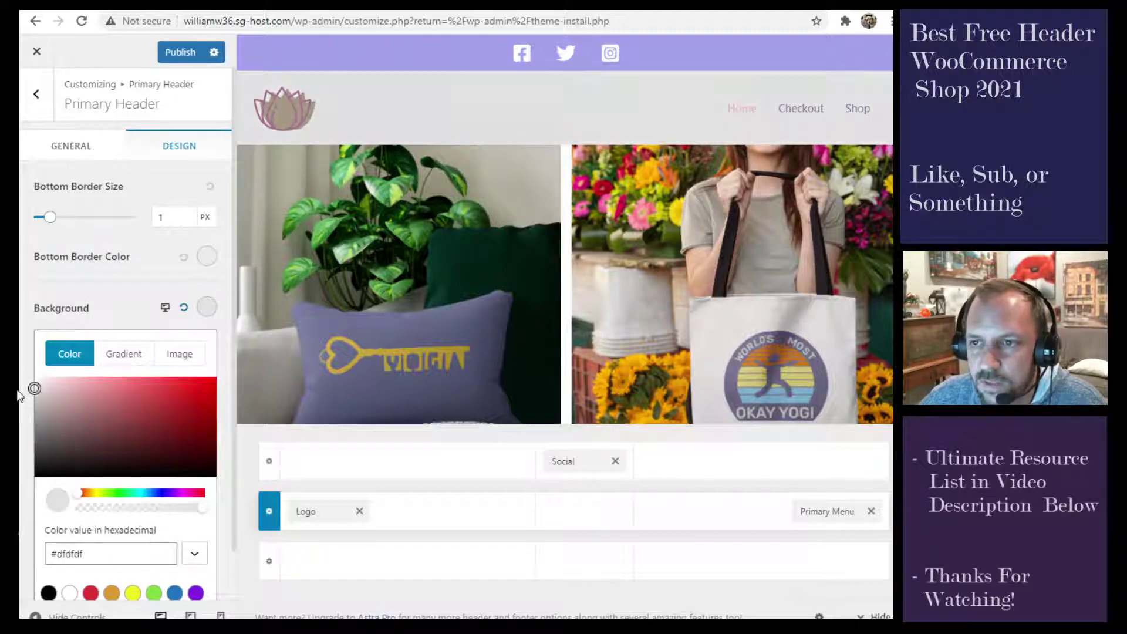
left_click(89, 257)
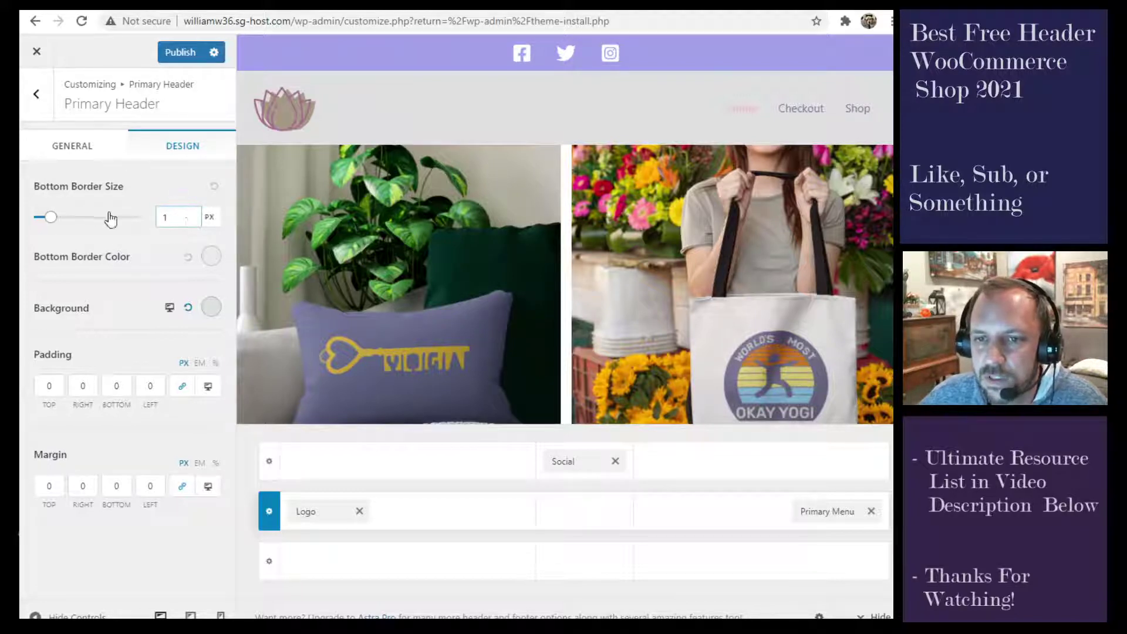
left_click_drag(51, 220, 29, 225)
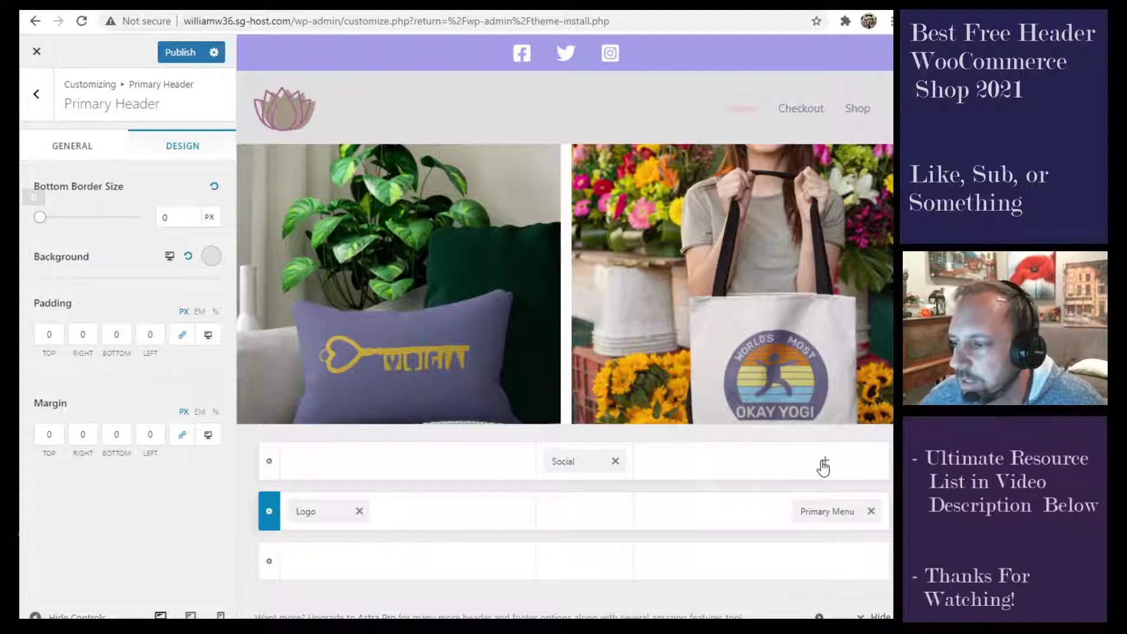
Add a Cart element beside the Primary Menu in the primary header row
left_click(825, 464)
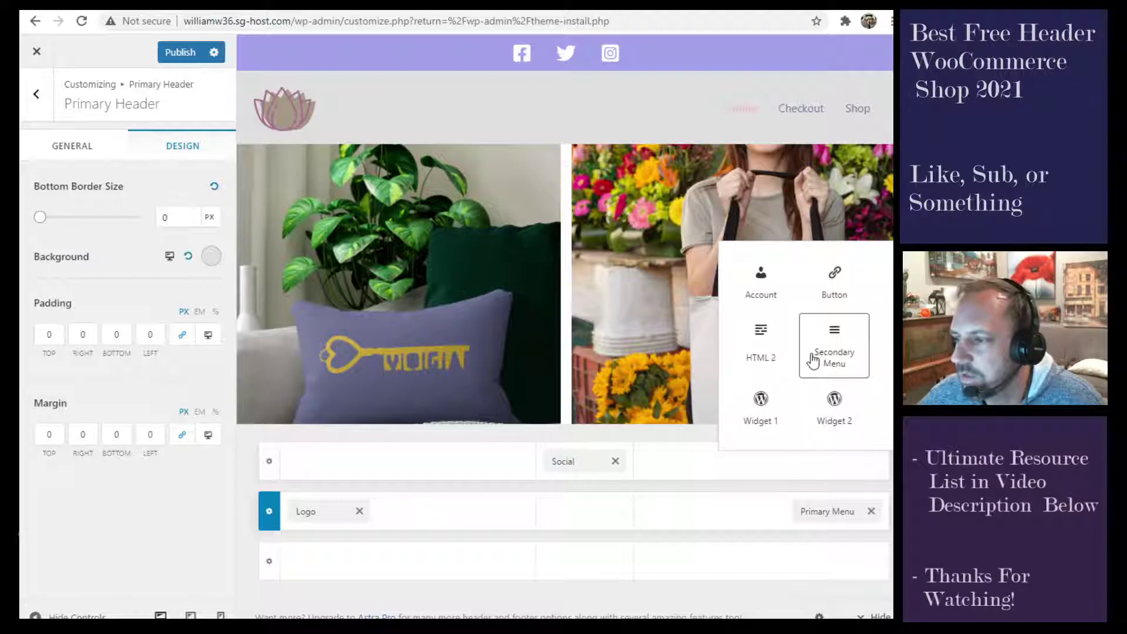
left_click(346, 464)
left_click(347, 465)
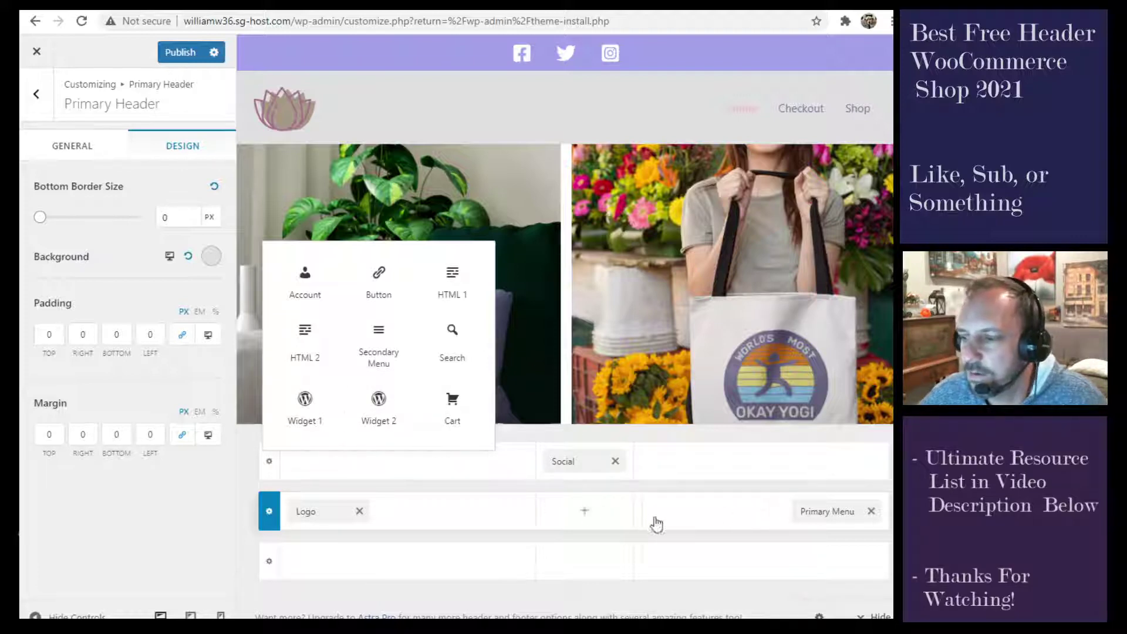
left_click(760, 512)
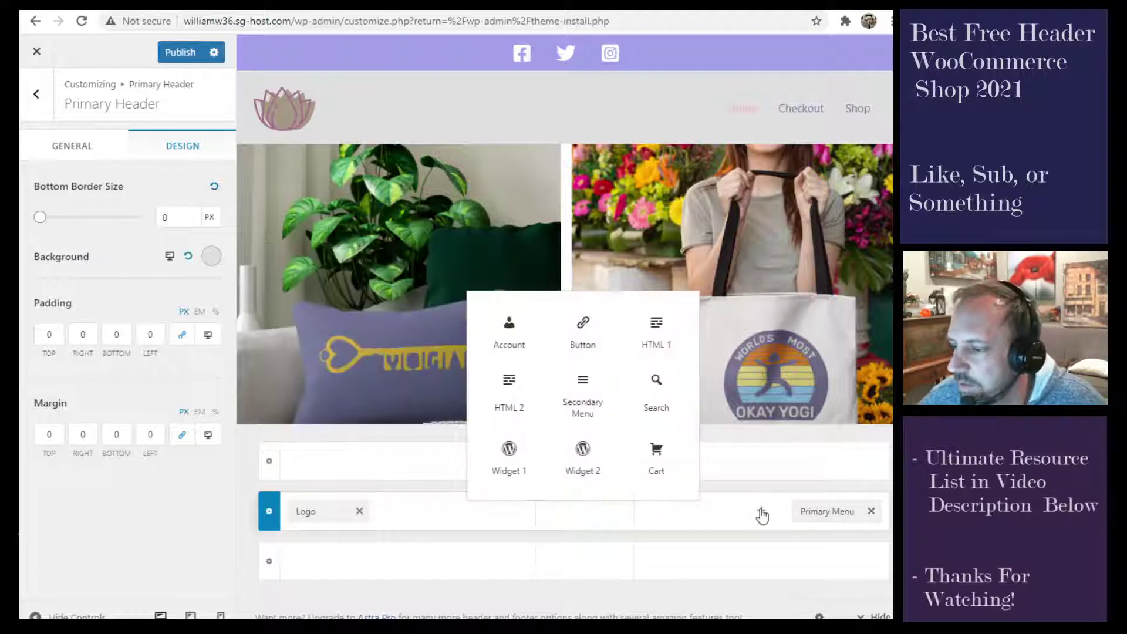
left_click(659, 467)
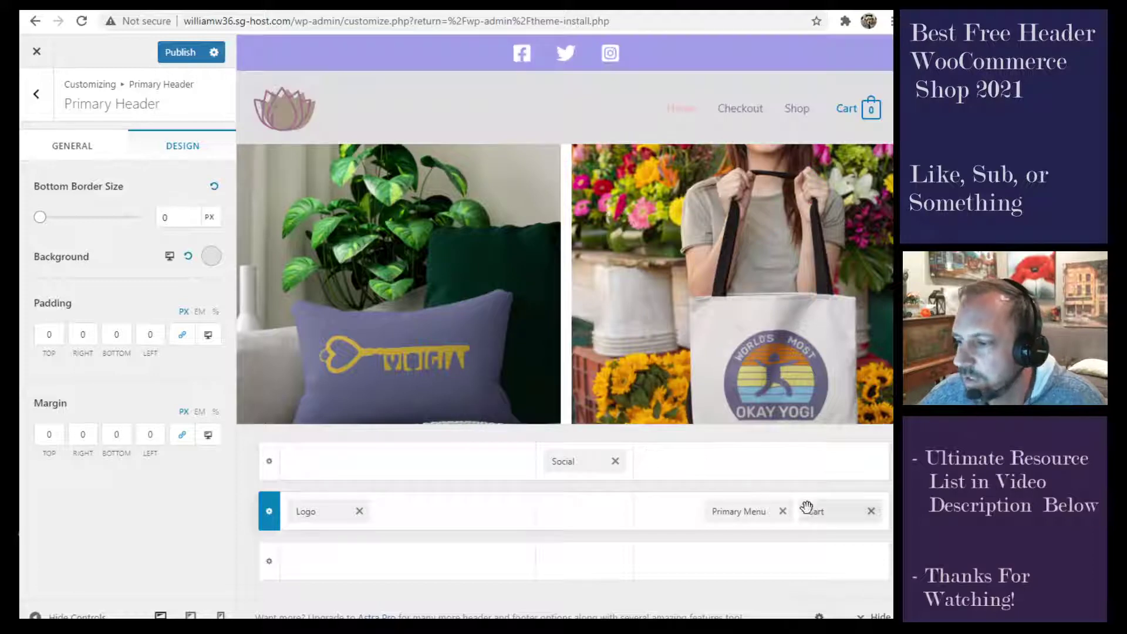
Try displaying the cart total in the header cart, turn it off again, and review the cart's design options
mouse_move(868, 107)
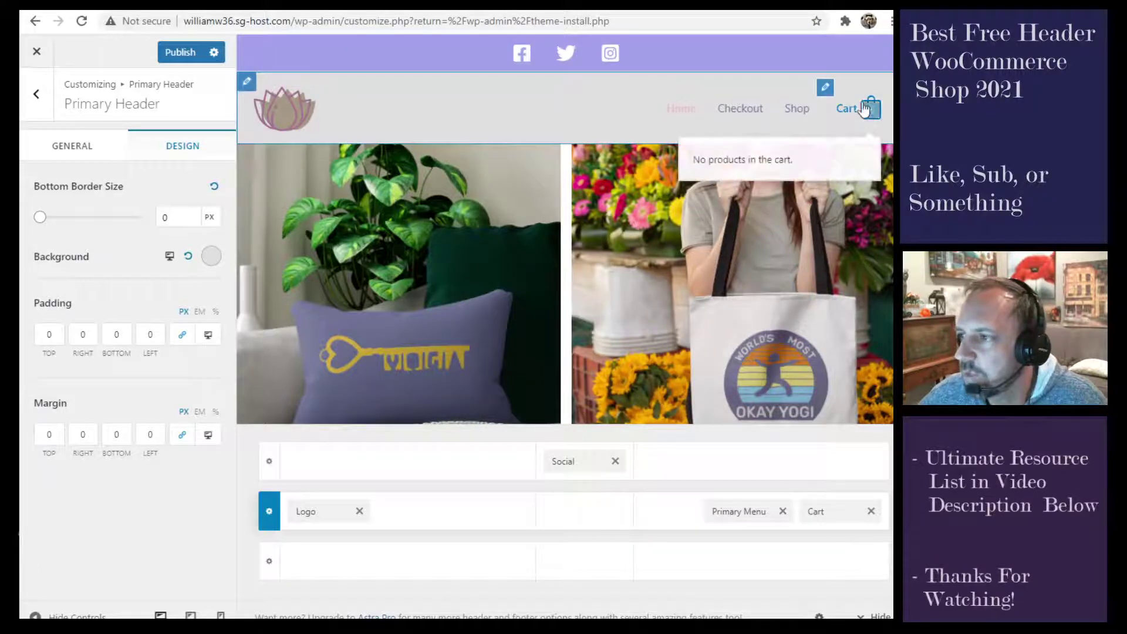
left_click(841, 514)
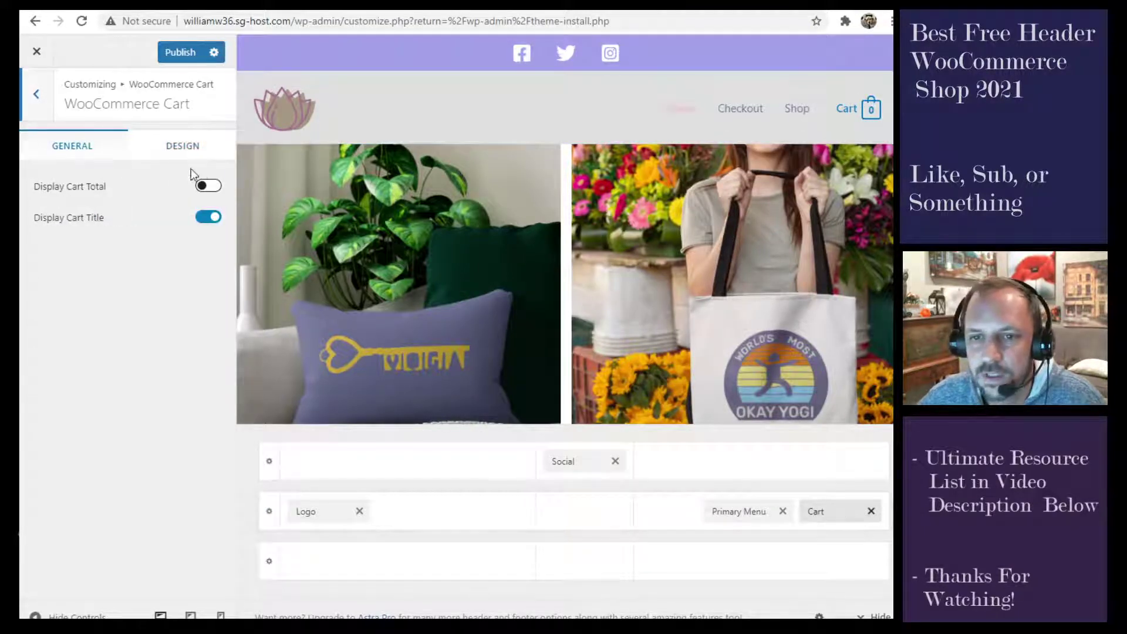
left_click(209, 185)
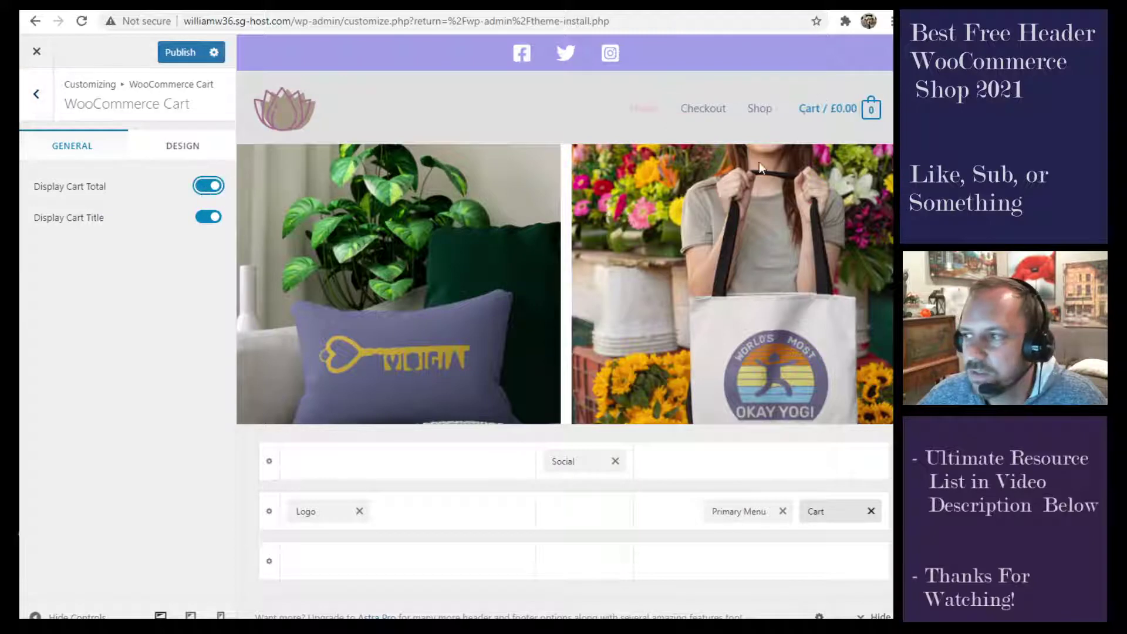
left_click(209, 187)
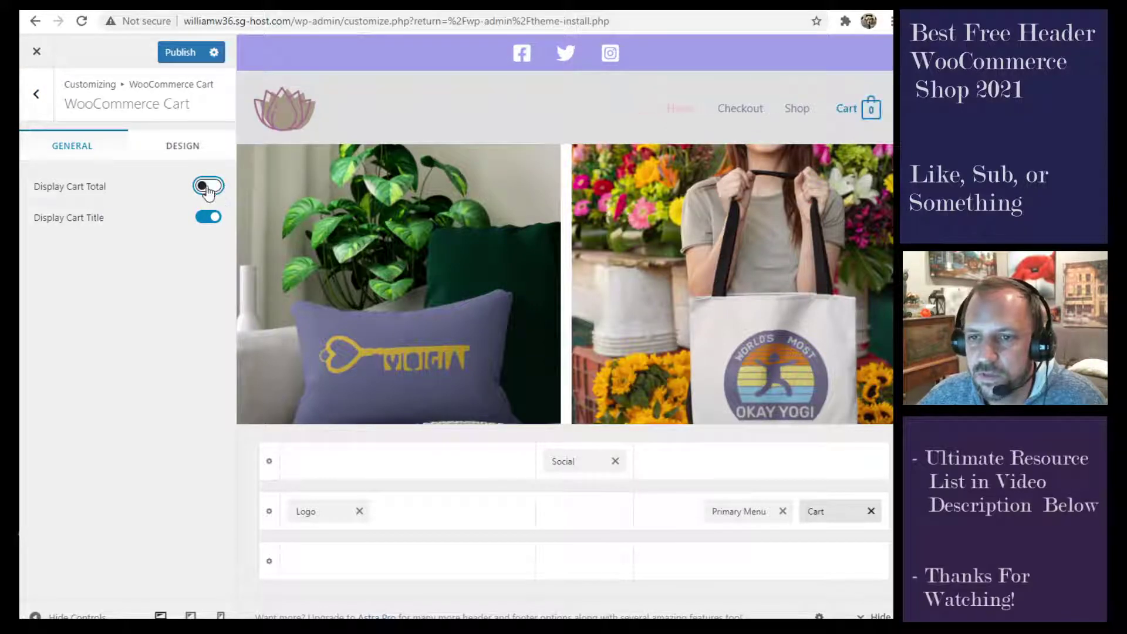
left_click(181, 146)
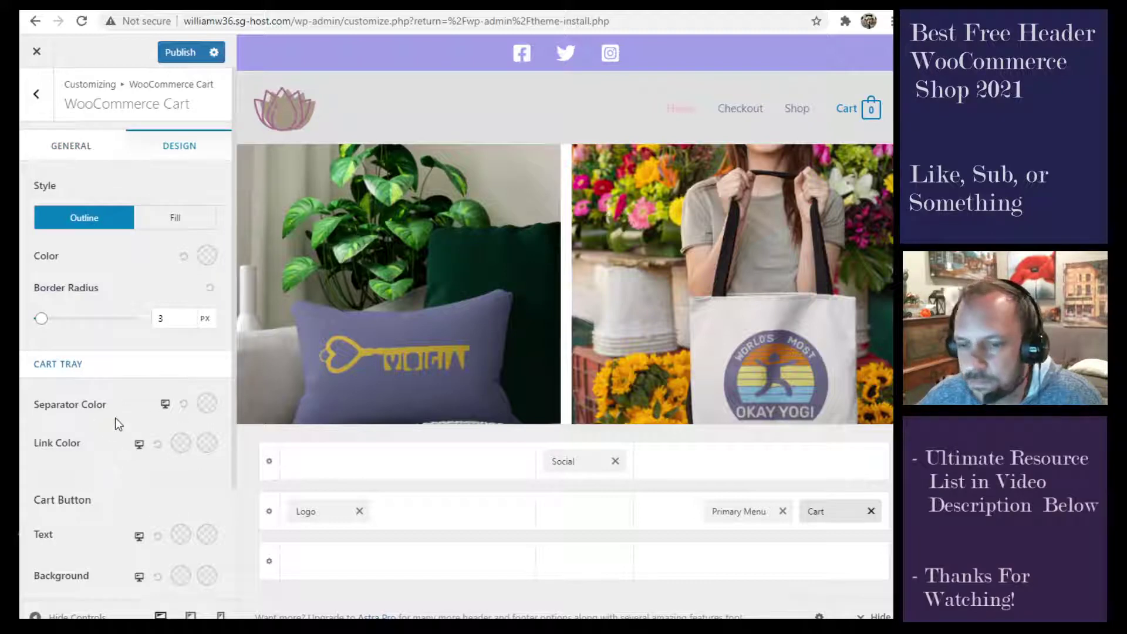
scroll(117, 423, "down", 3)
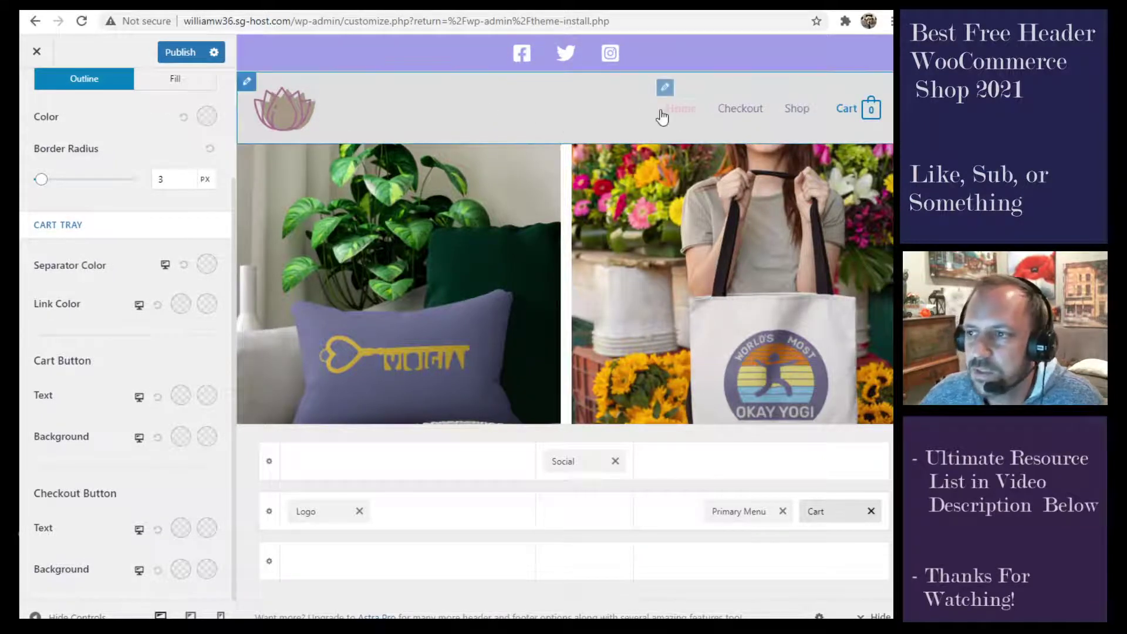
Enable the transparent header on the complete website
left_click(247, 81)
left_click(29, 106)
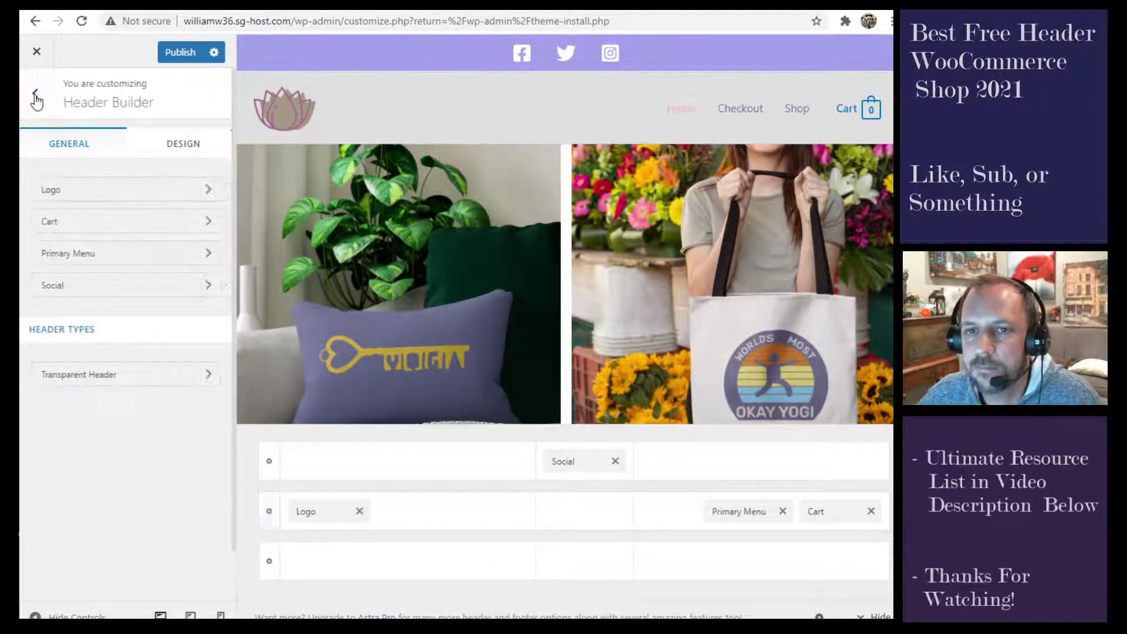
left_click(33, 94)
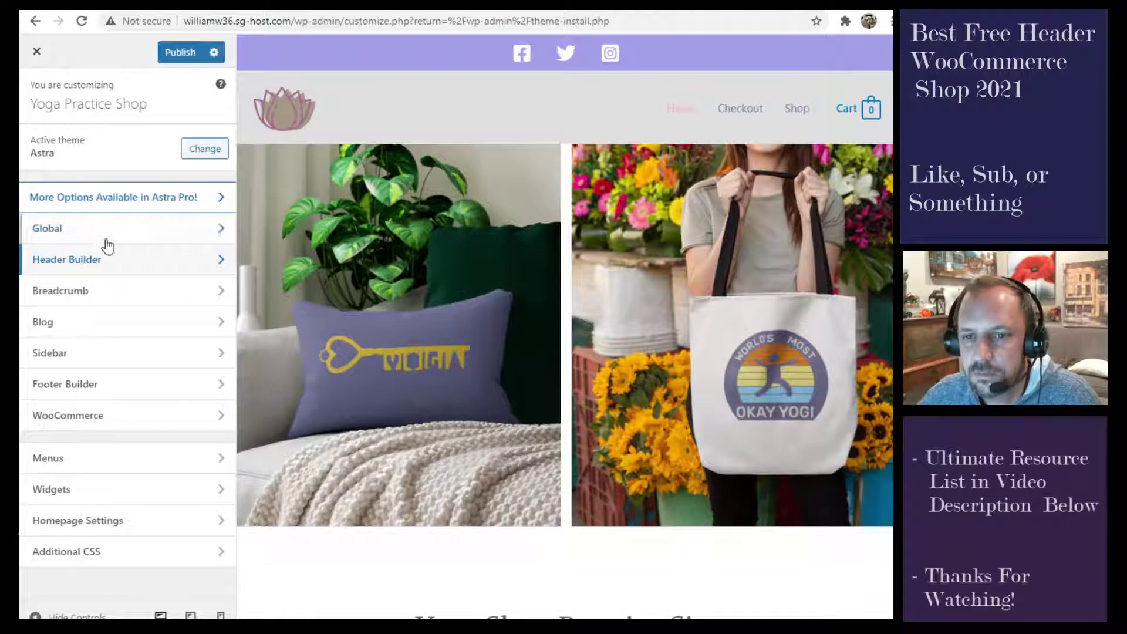
left_click(121, 261)
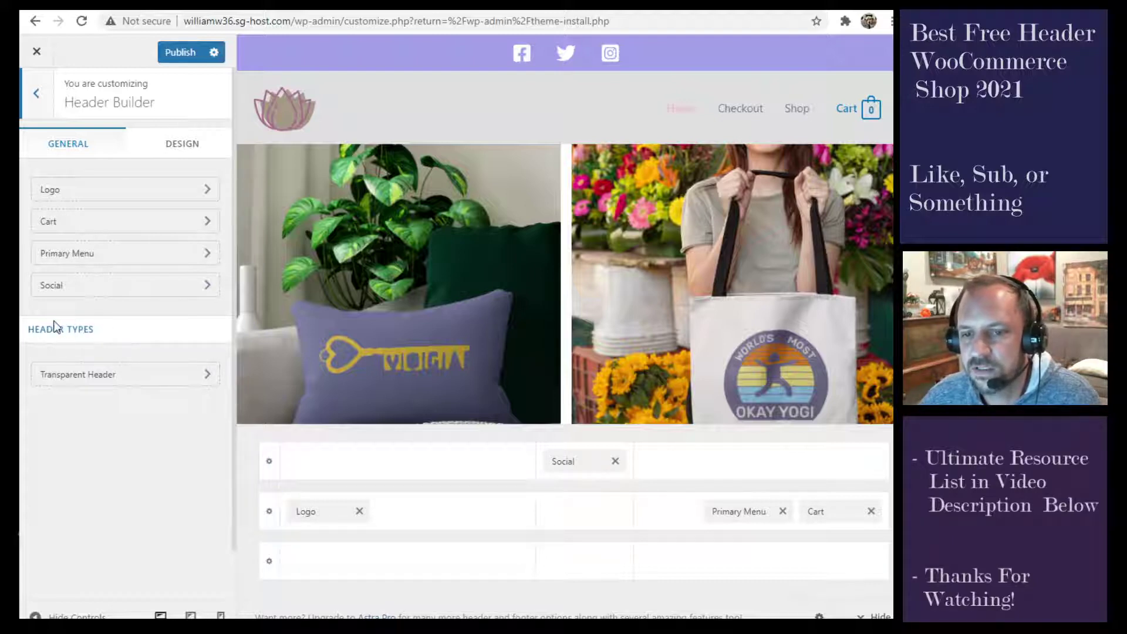
left_click(78, 379)
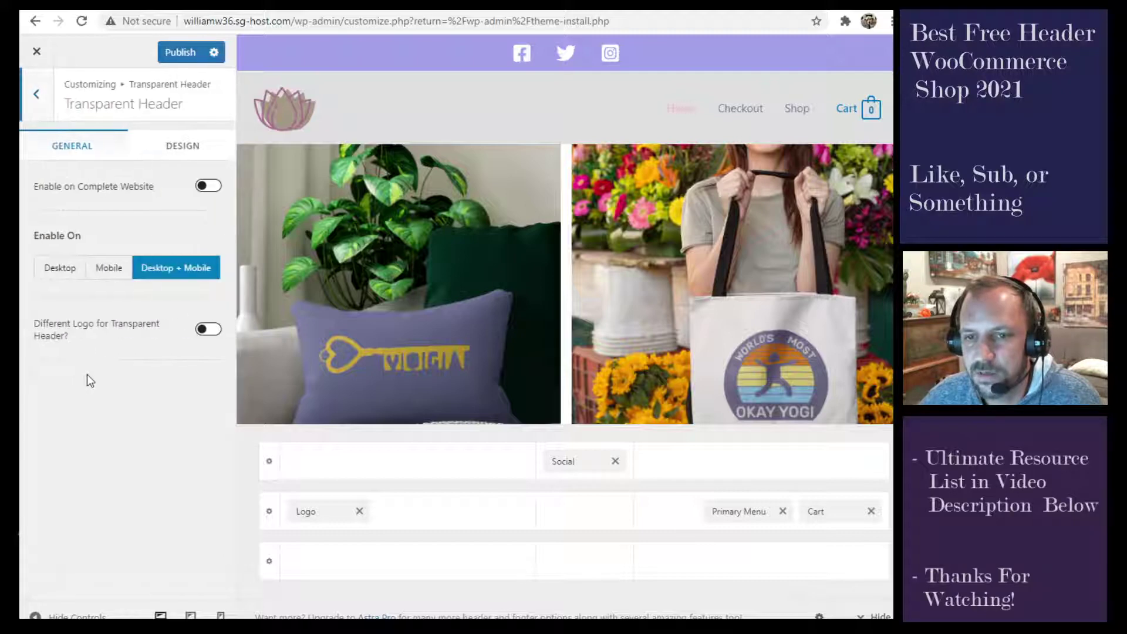
left_click(207, 186)
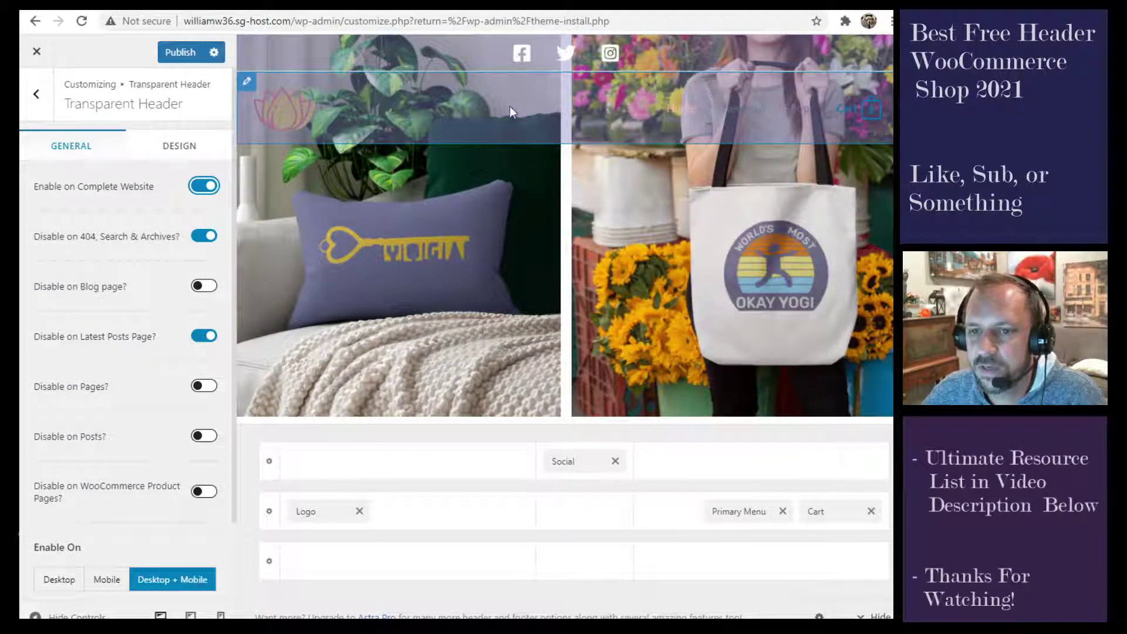
Try a fully transparent background overlay for the transparent header by lowering its opacity to 0
left_click(186, 148)
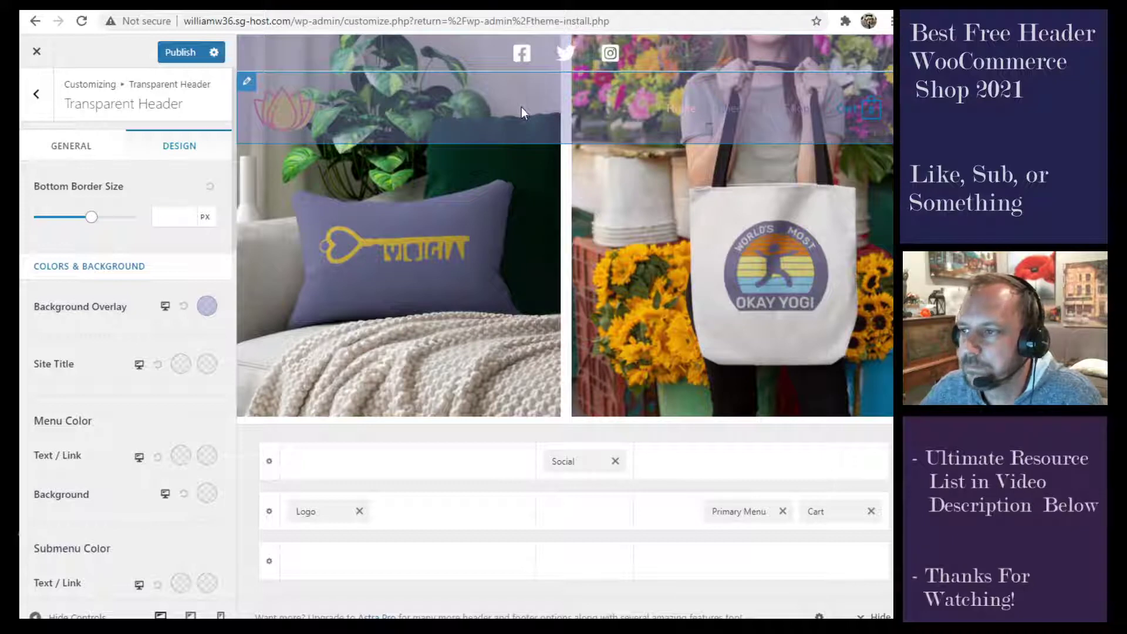
left_click(206, 307)
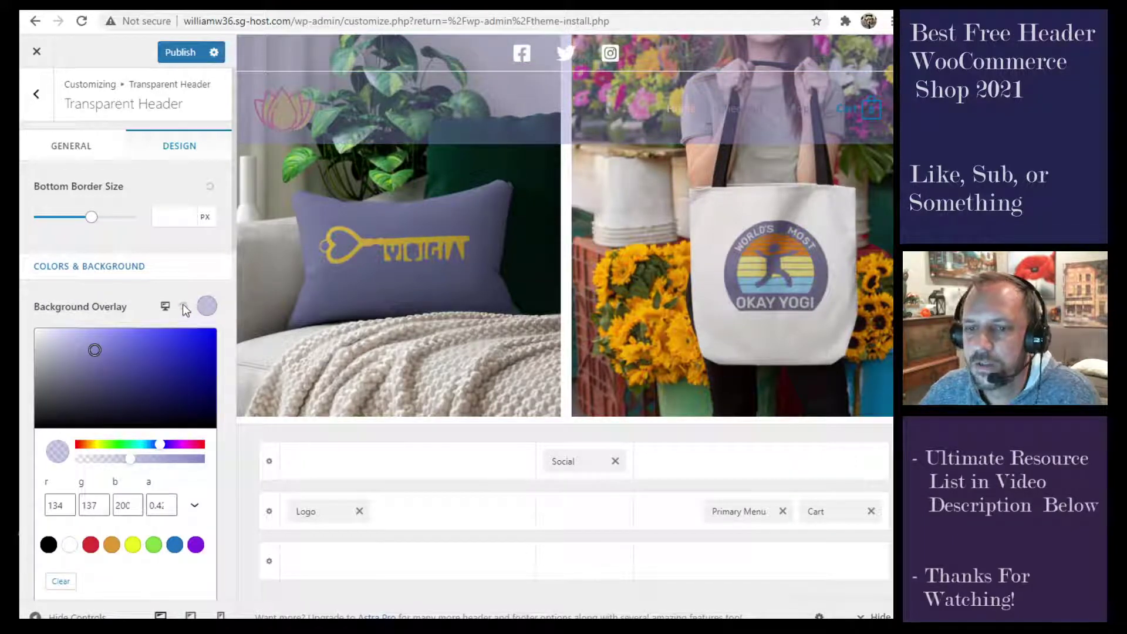
left_click(128, 301)
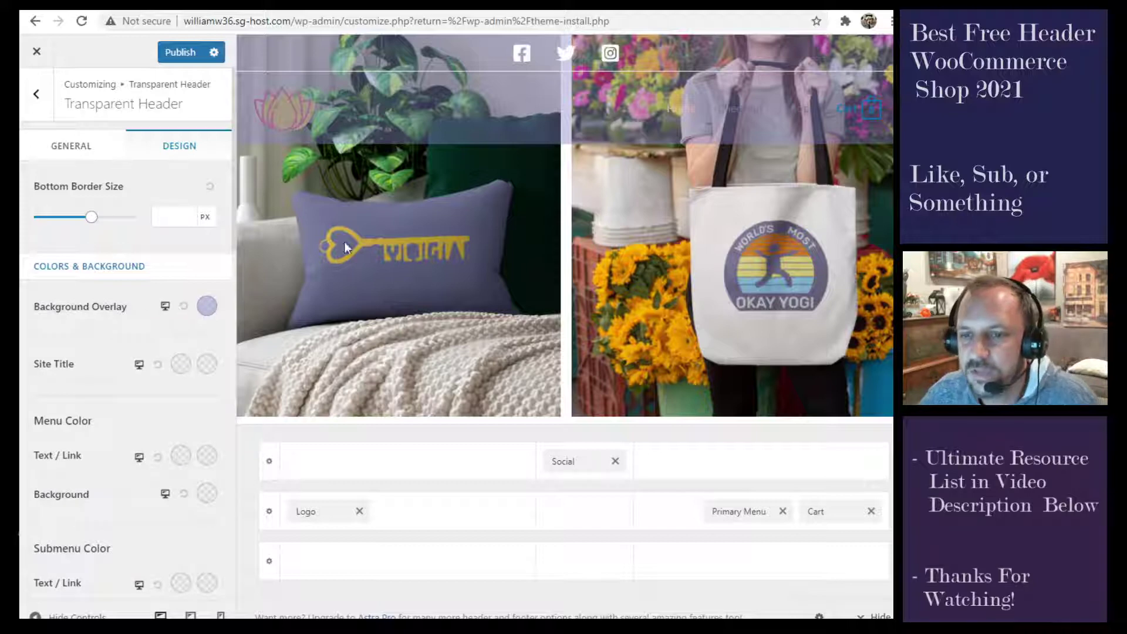
left_click(206, 306)
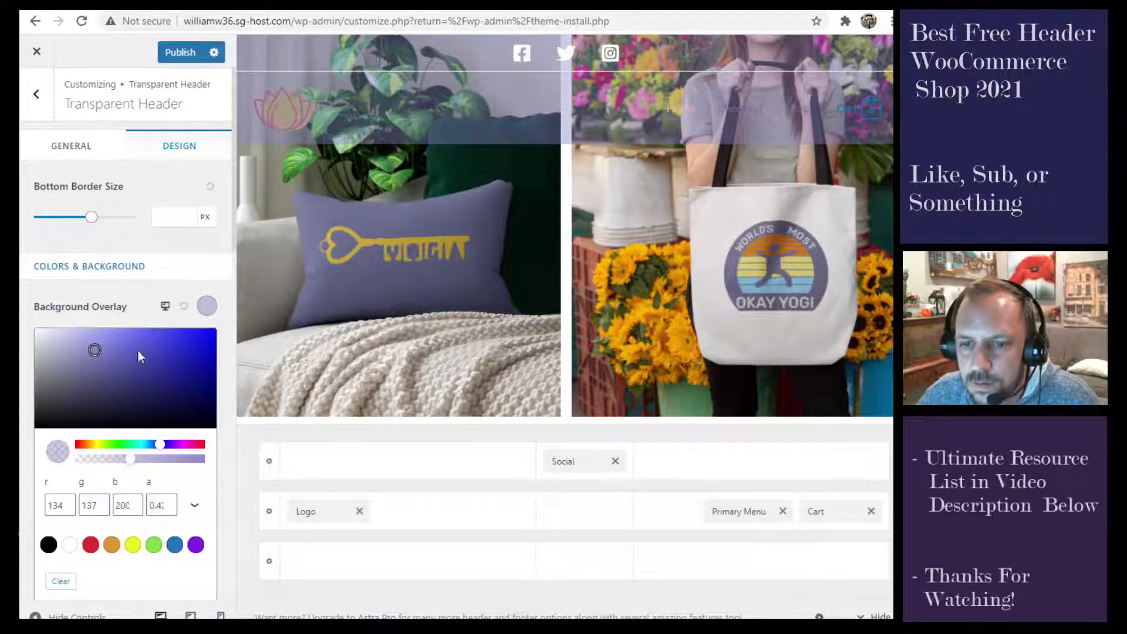
left_click_drag(130, 458, 76, 458)
left_click(147, 309)
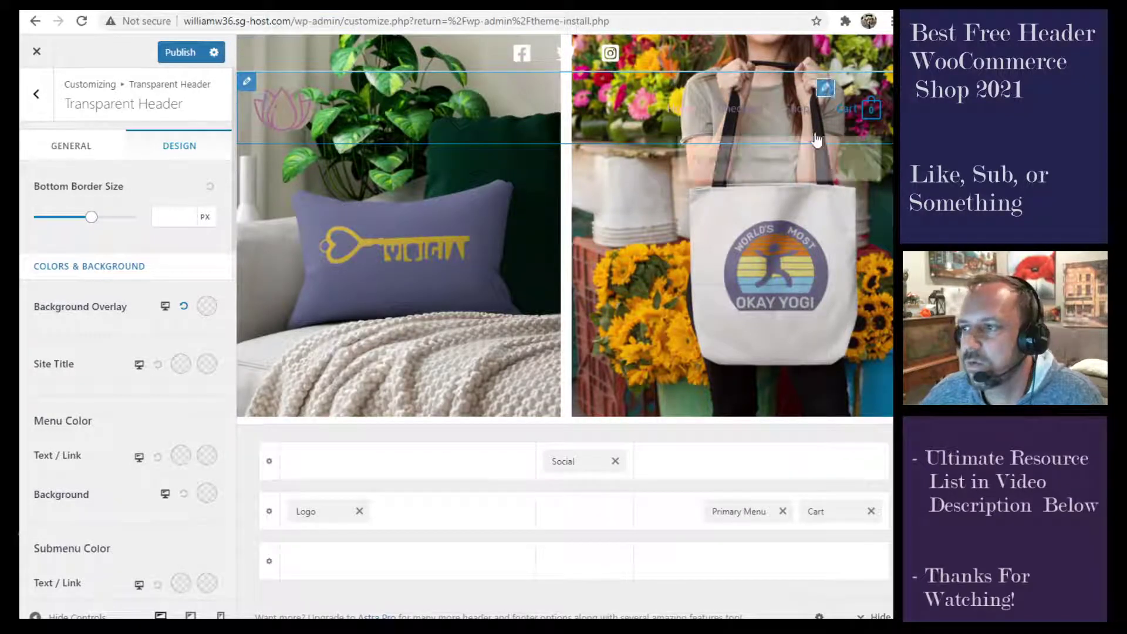
Set the transparent header's background overlay to a muted purple-blue, RGB 122, 125, 184, at roughly half opacity
mouse_move(851, 106)
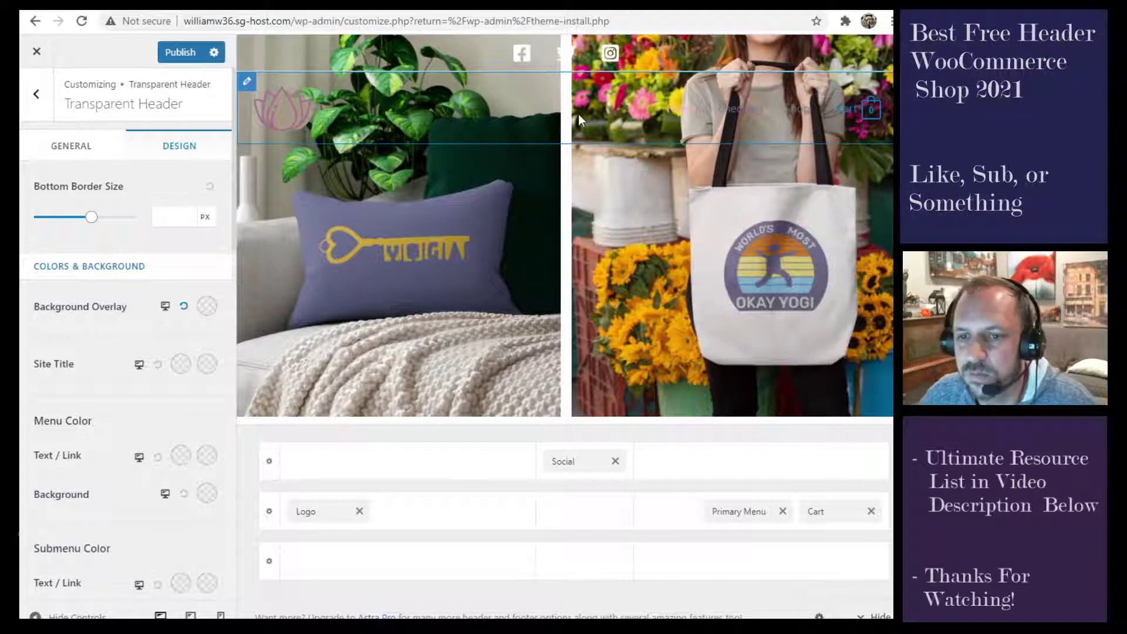
left_click(207, 307)
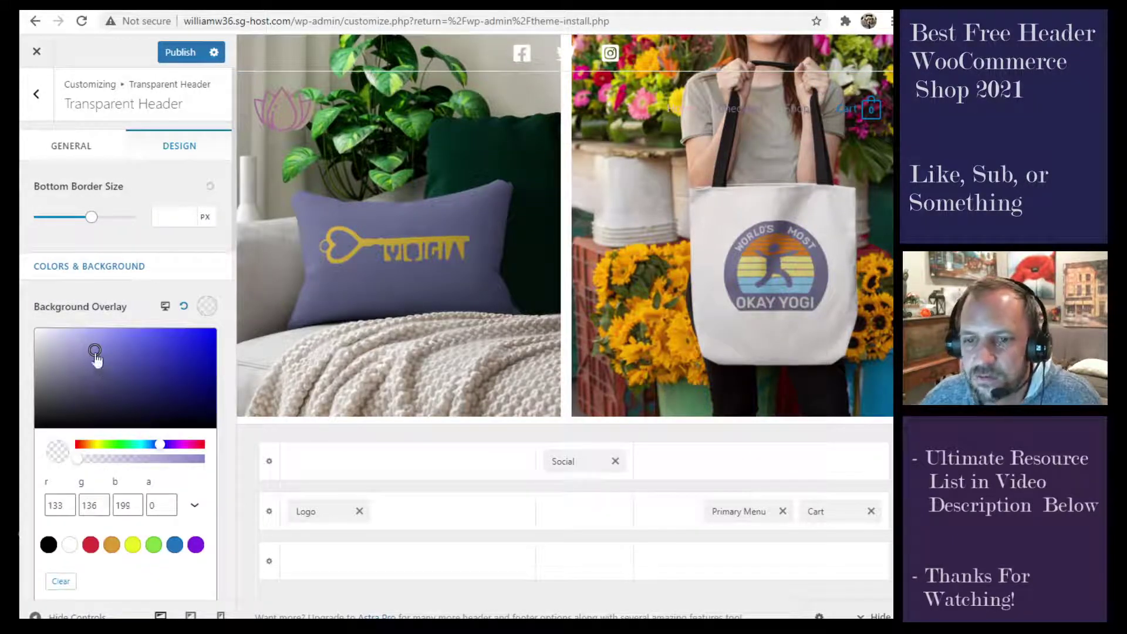
left_click(95, 356)
left_click_drag(77, 459, 149, 462)
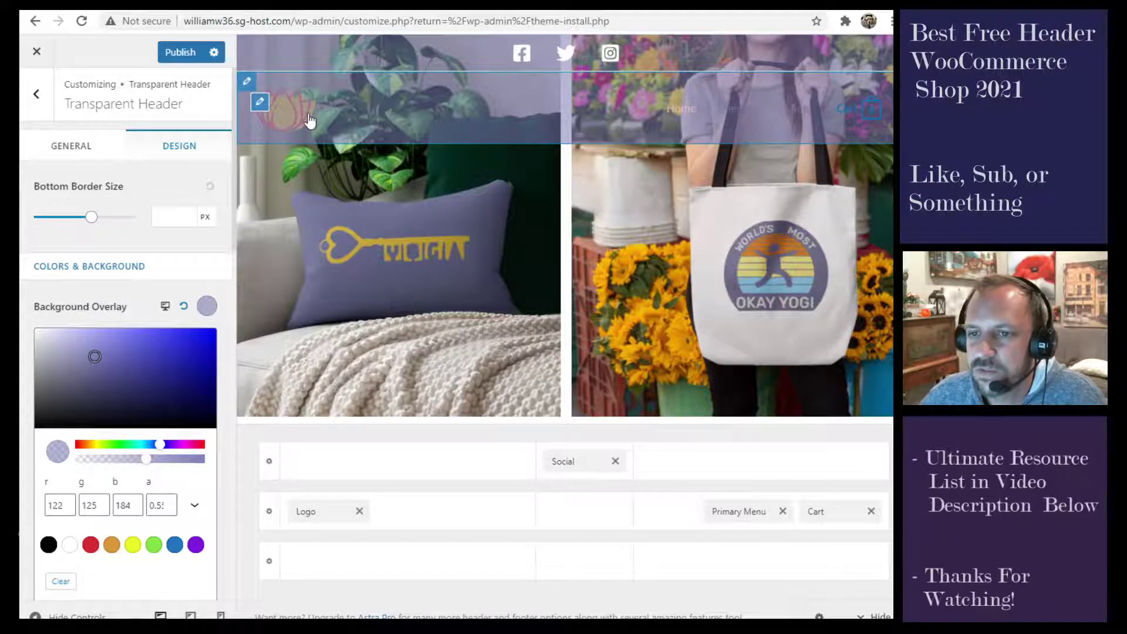
left_click(147, 314)
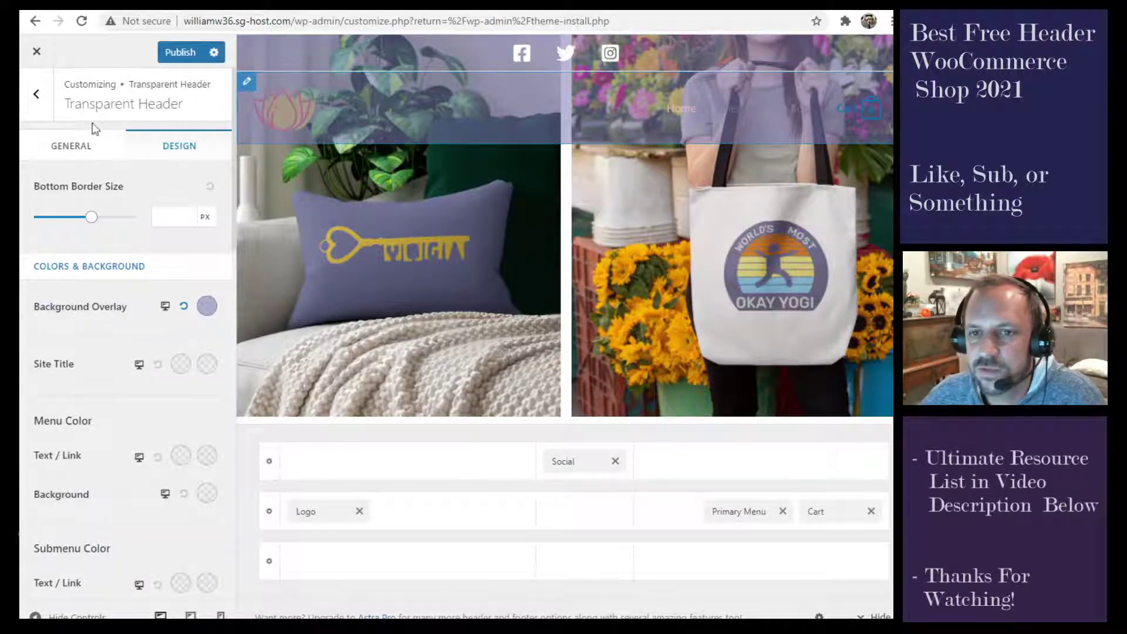
Examine the transparent header's general options for the page types and devices it applies to
left_click(78, 152)
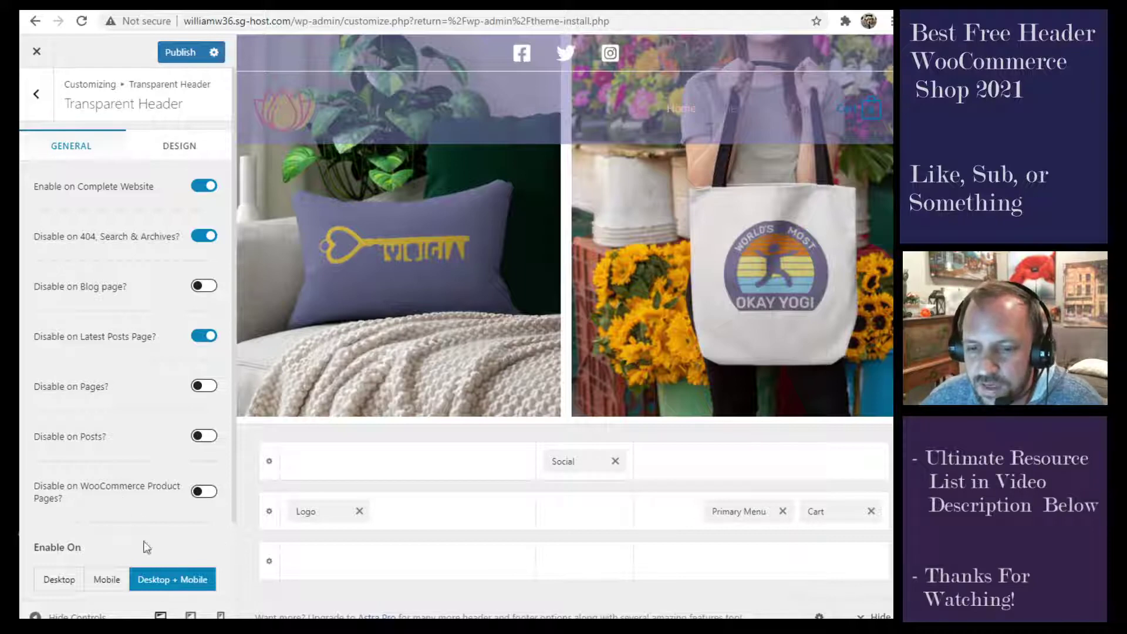
scroll(147, 547, "down", 2)
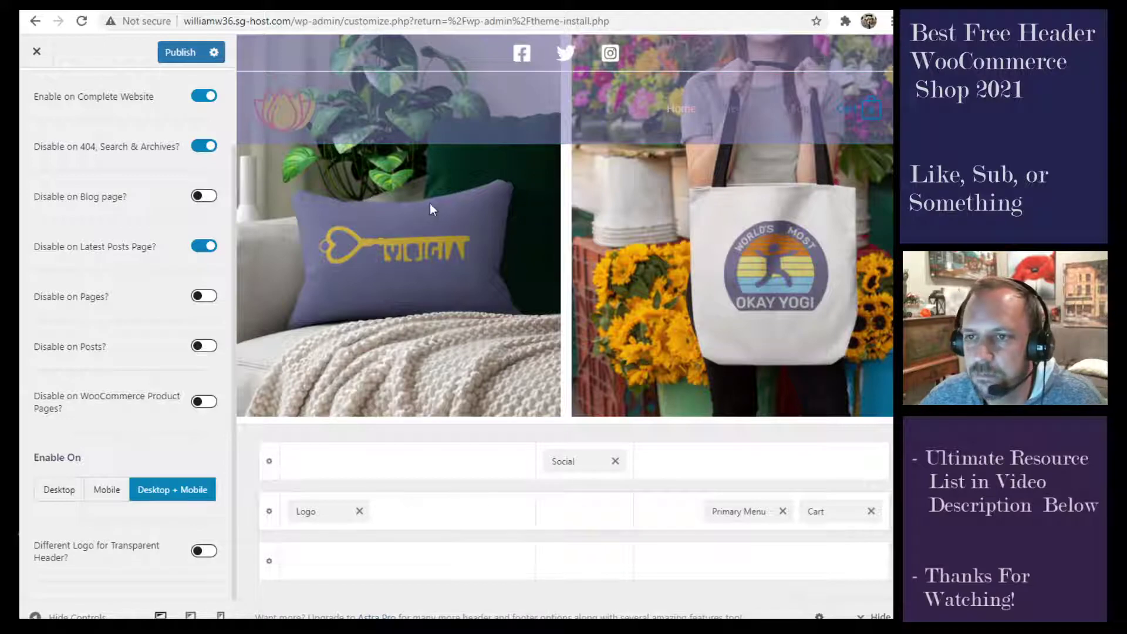
scroll(100, 269, "up", 2)
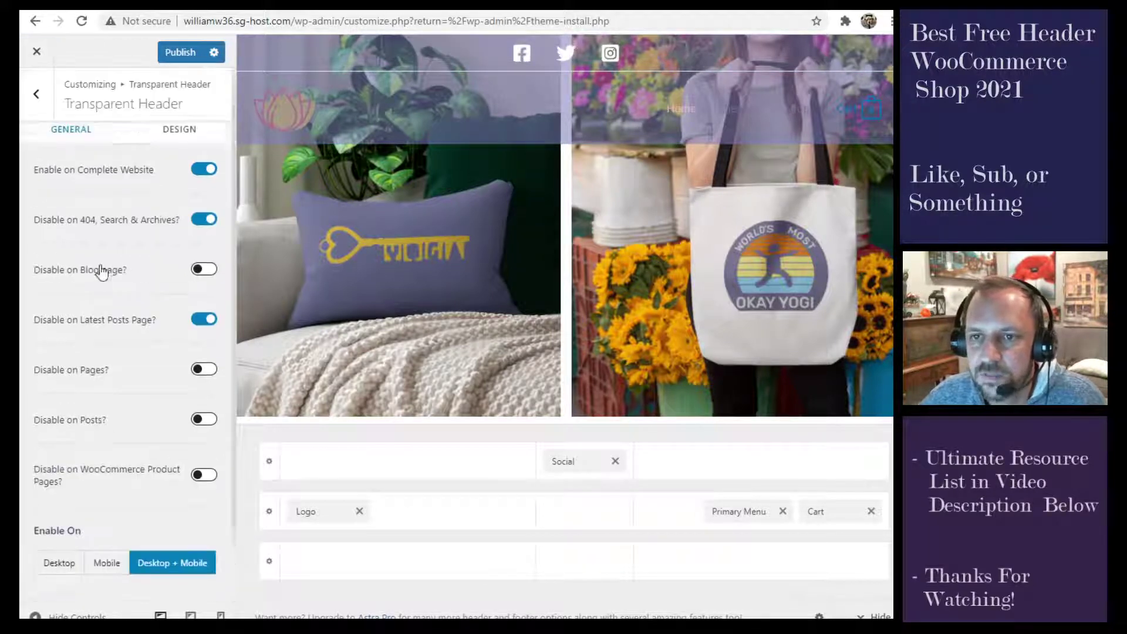
Disable the transparent header on the complete website
left_click(203, 188)
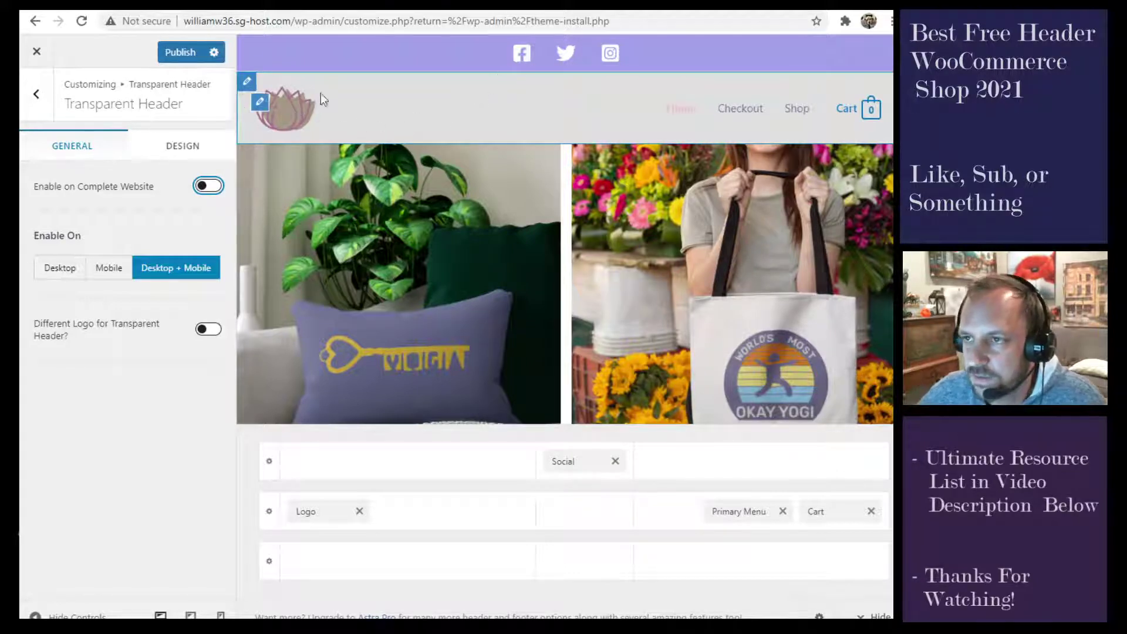
Switch to the Placeit yoga logo search results and browse the available logo templates
left_click(540, 5)
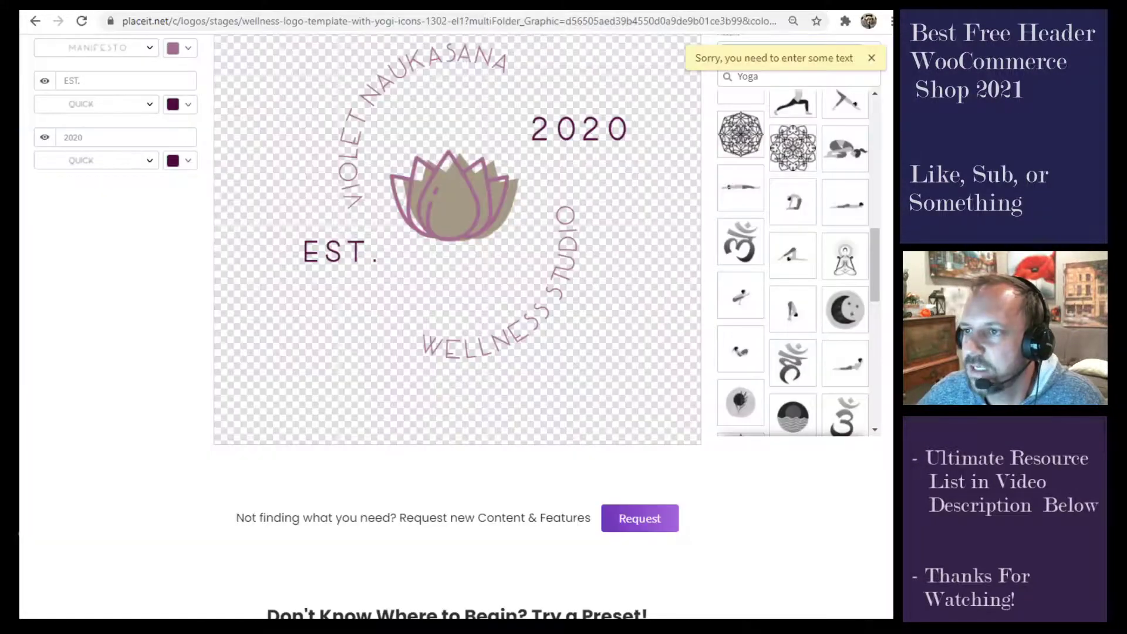
left_click(649, 5)
scroll(802, 213, "up", 1)
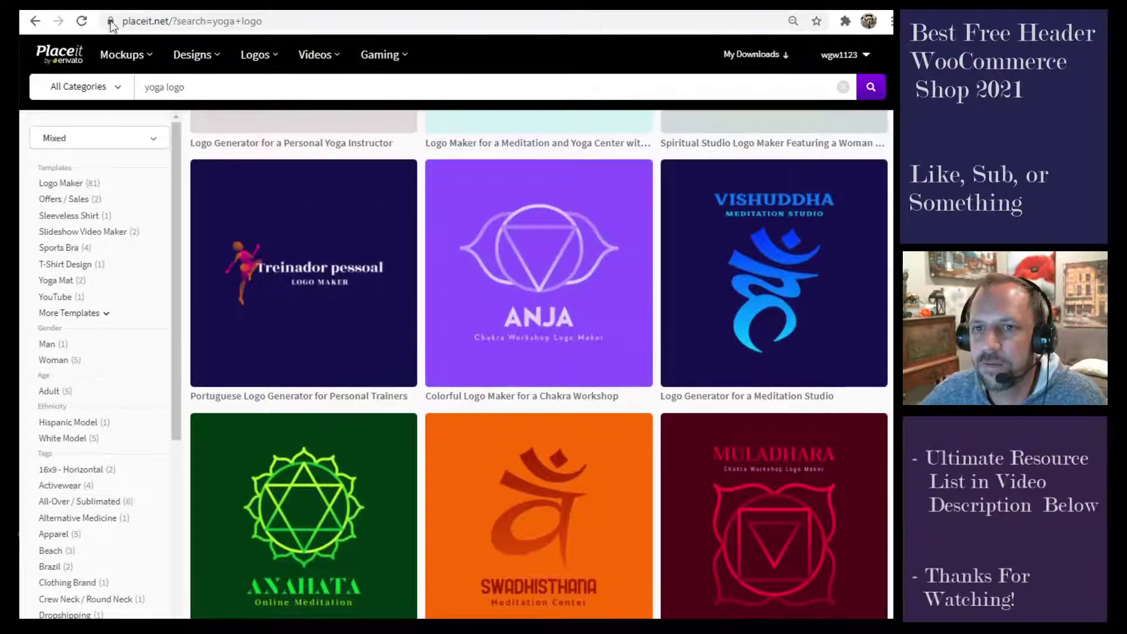
scroll(802, 213, "up", 10)
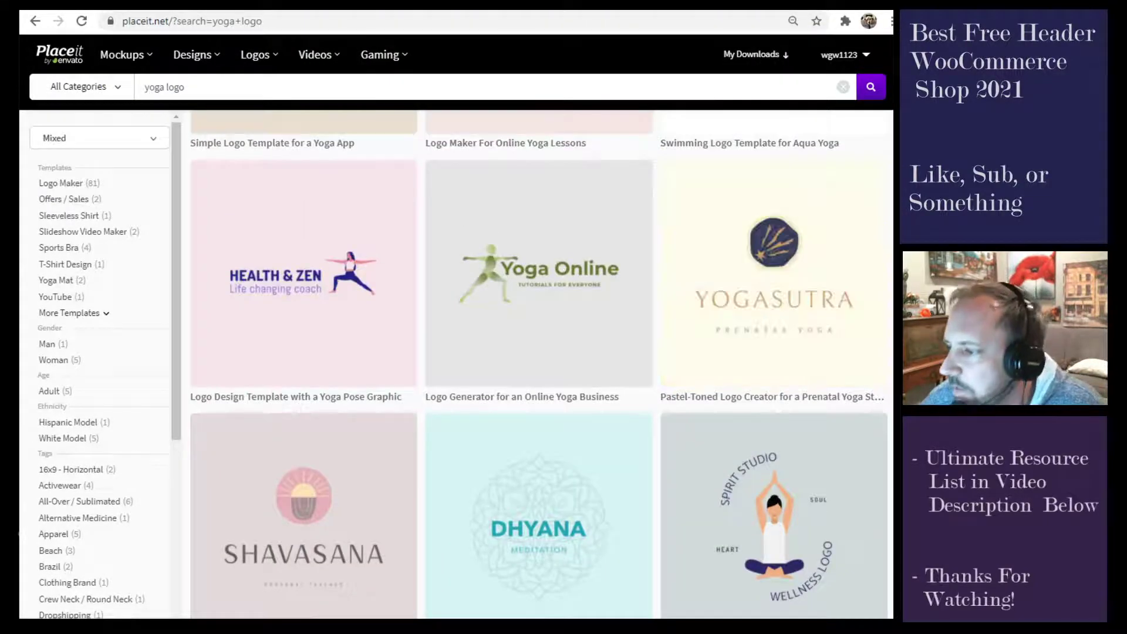
scroll(802, 212, "up", 5)
scroll(623, 247, "up", 10)
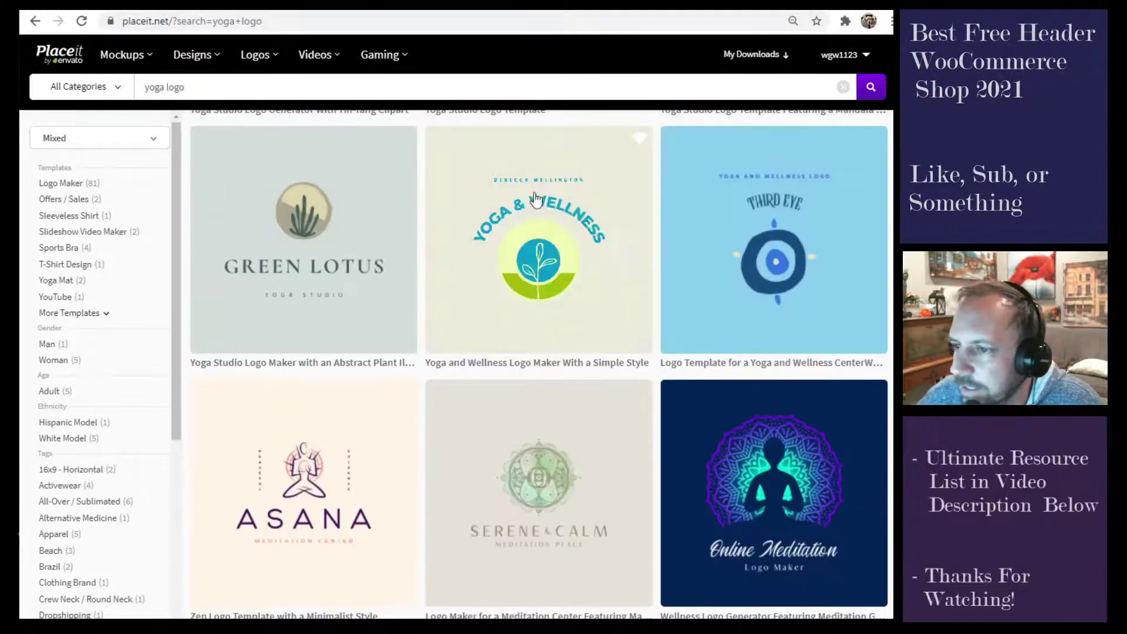
scroll(640, 244, "down", 6)
scroll(755, 316, "down", 12)
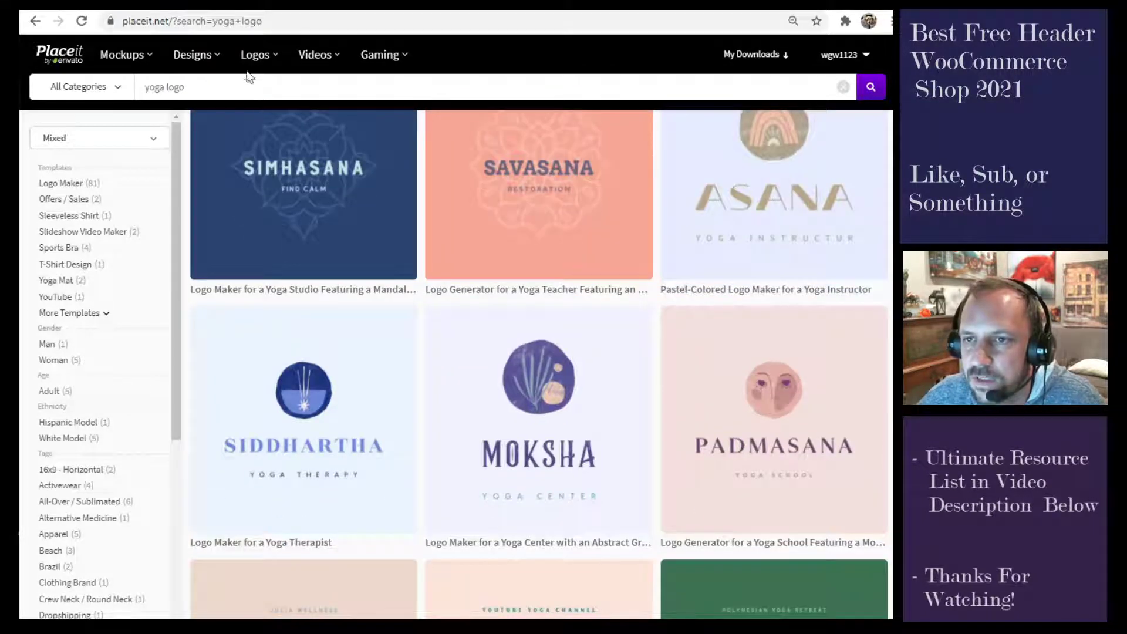
mouse_move(265, 59)
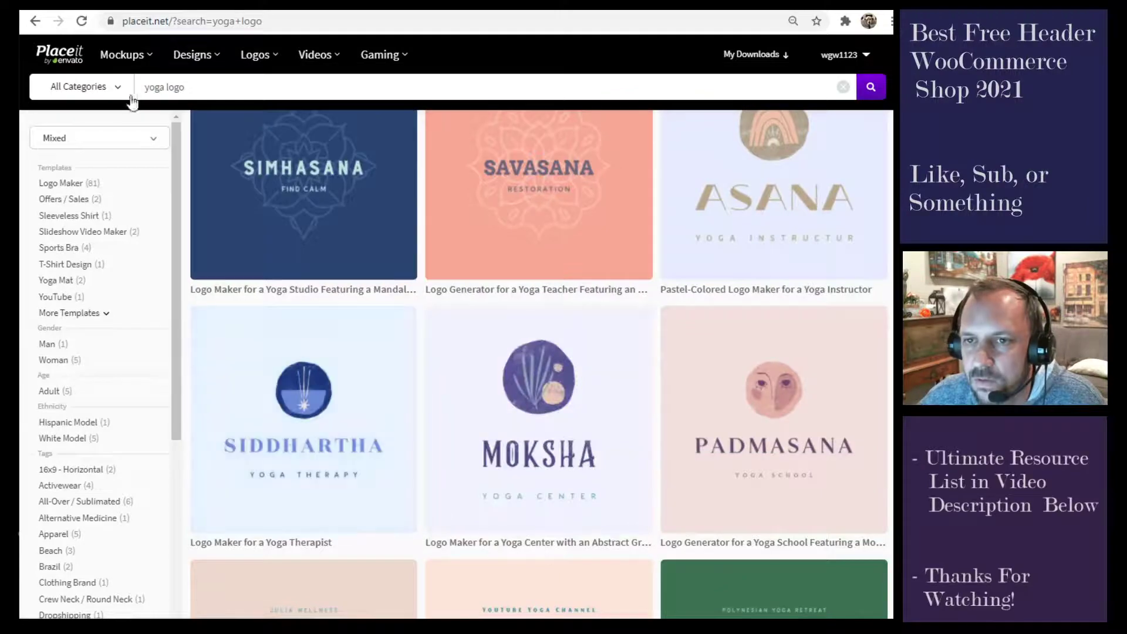
scroll(596, 259, "down", 15)
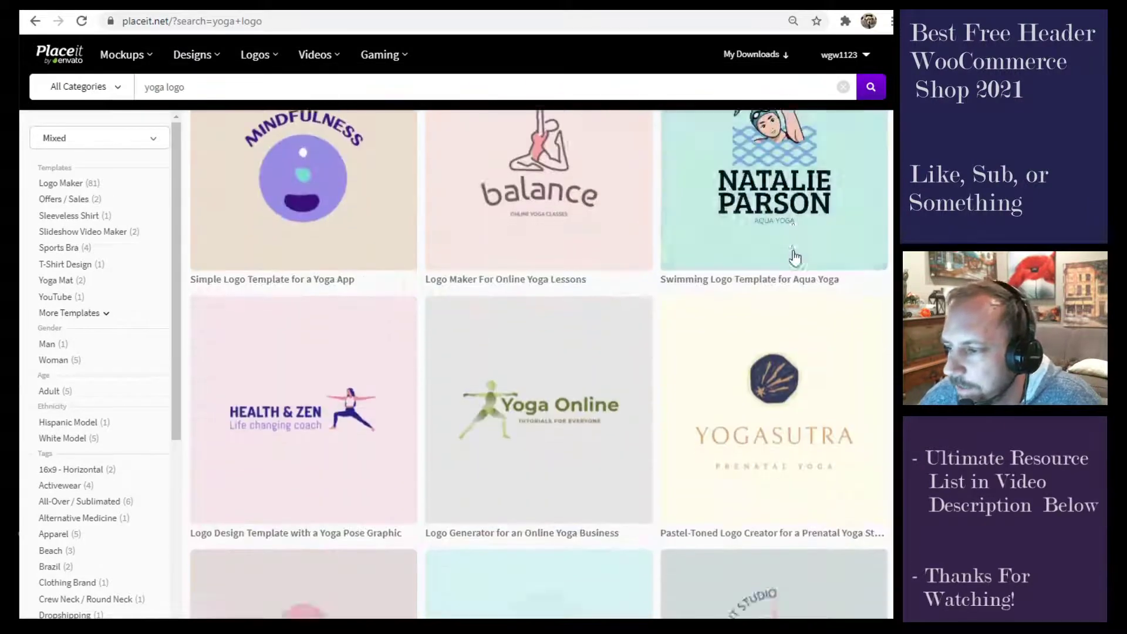
scroll(775, 403, "down", 5)
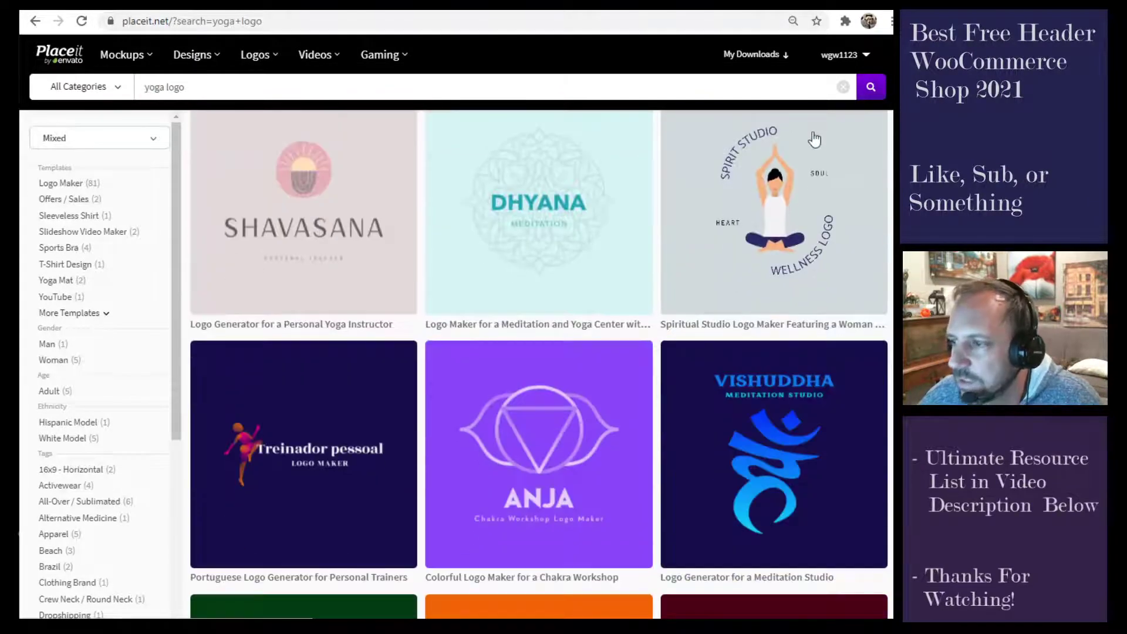
Return to the lotus logo's editor and examine the Yoga graphics and background colour choices
left_click(766, 213)
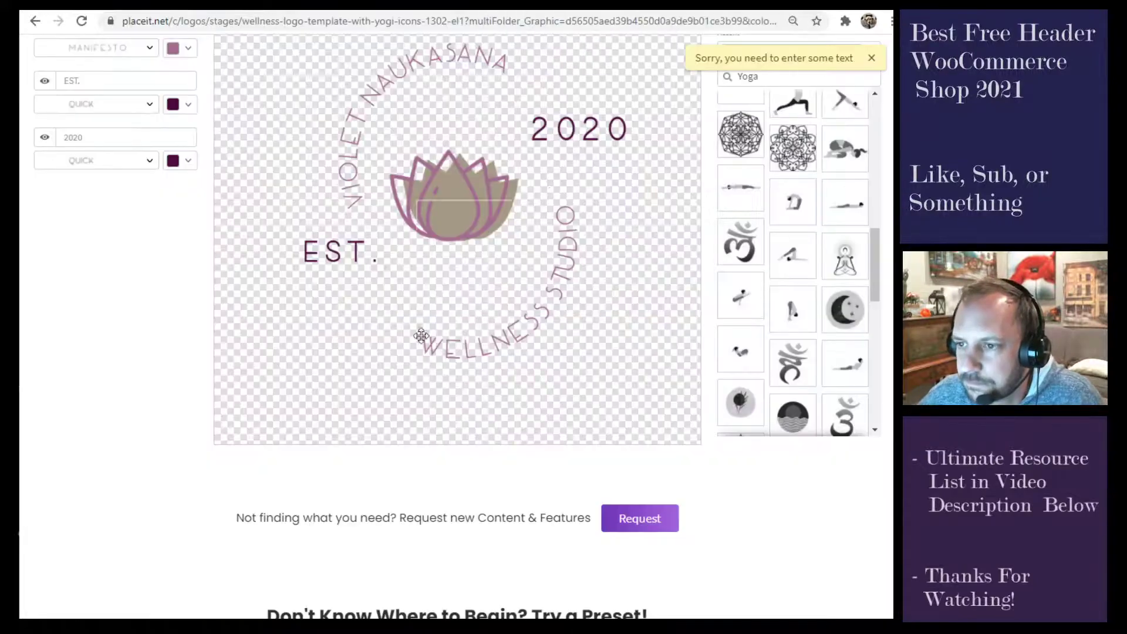
scroll(795, 215, "up", 5)
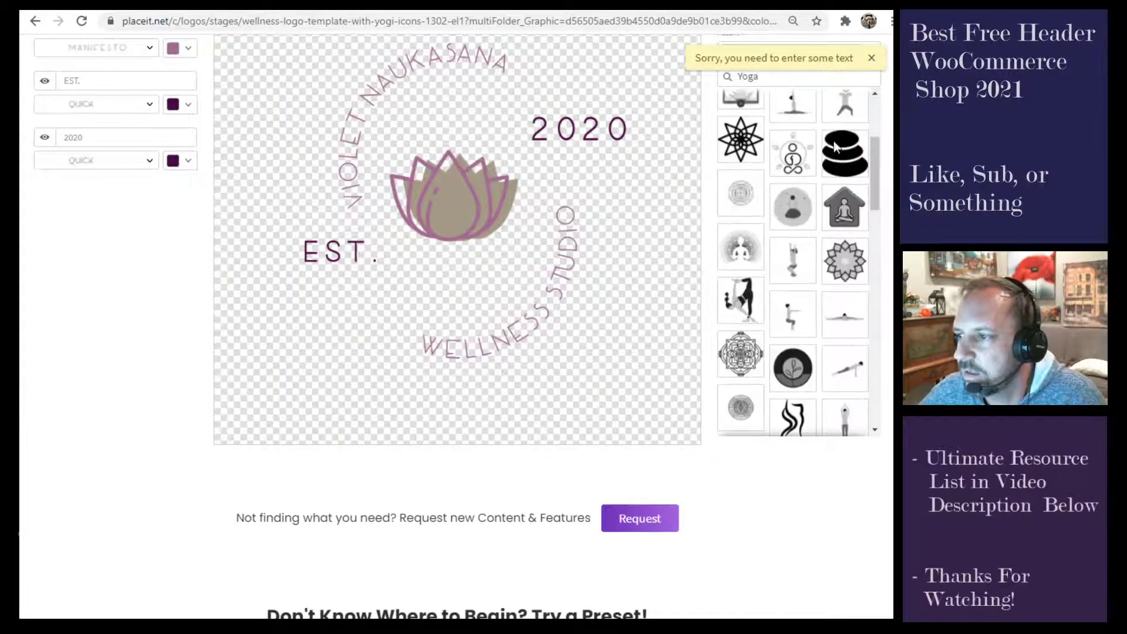
scroll(787, 194, "up", 3)
scroll(809, 138, "down", 8)
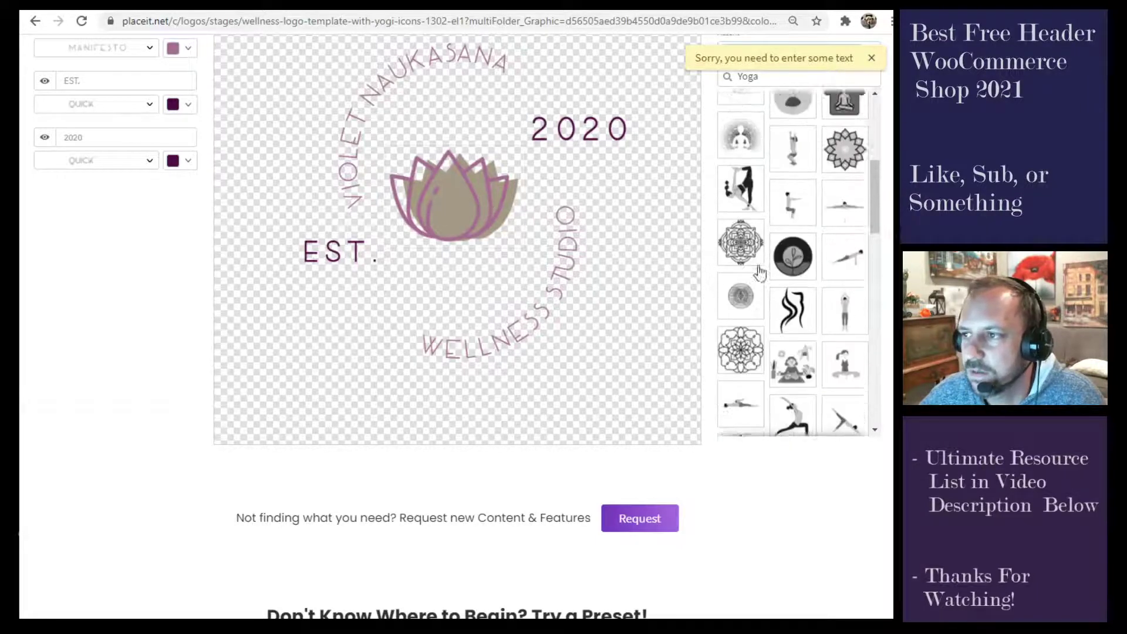
scroll(767, 562, "up", 4)
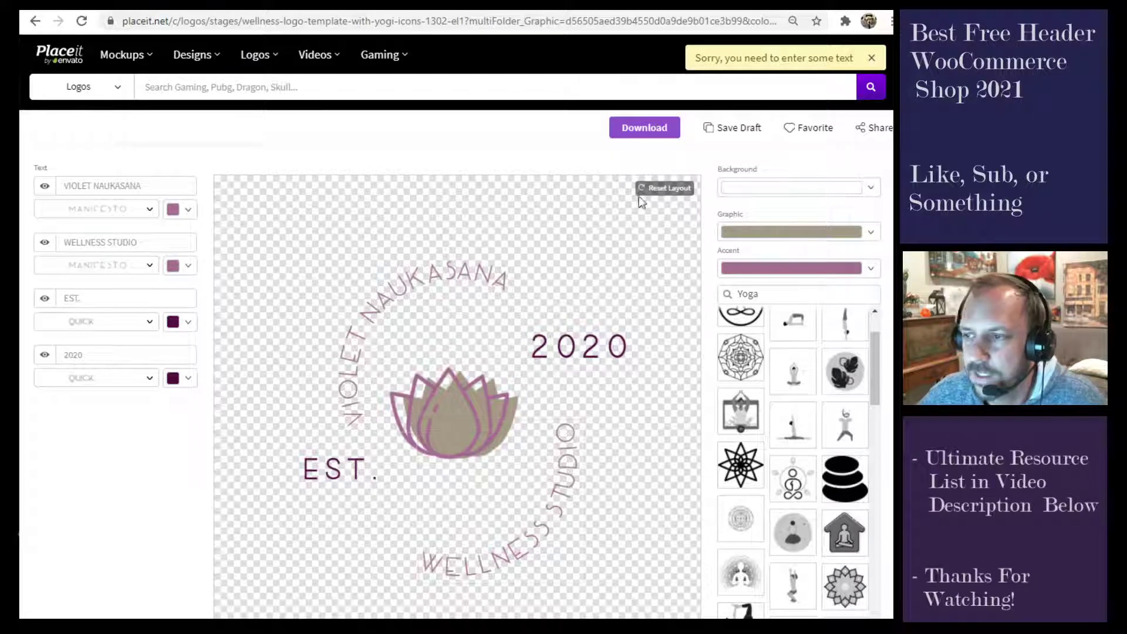
left_click(779, 188)
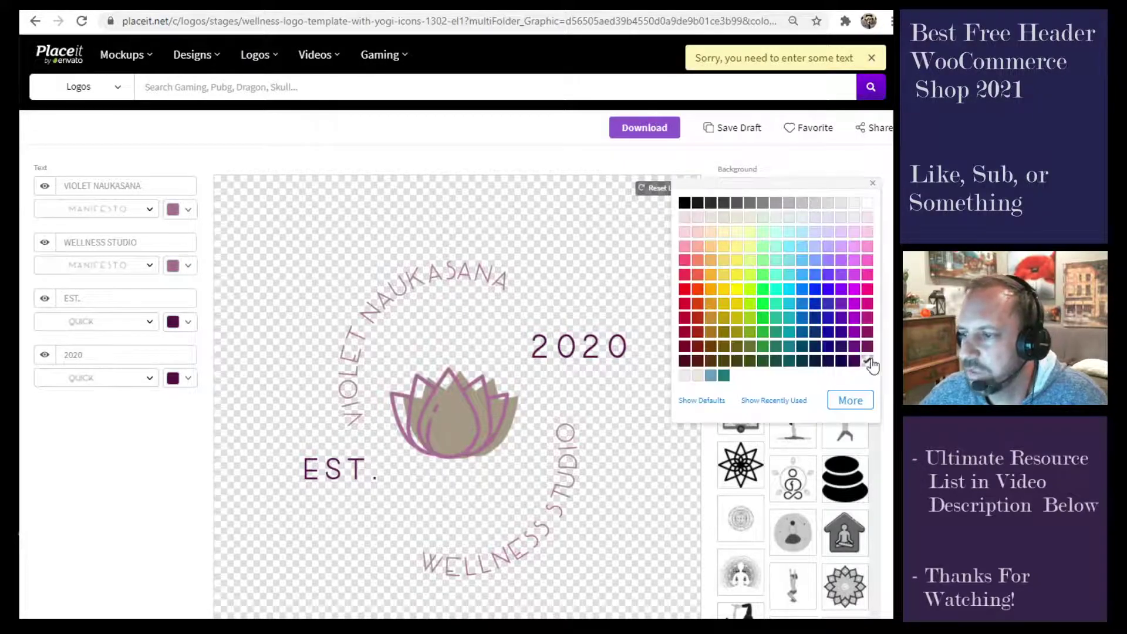
left_click(639, 206)
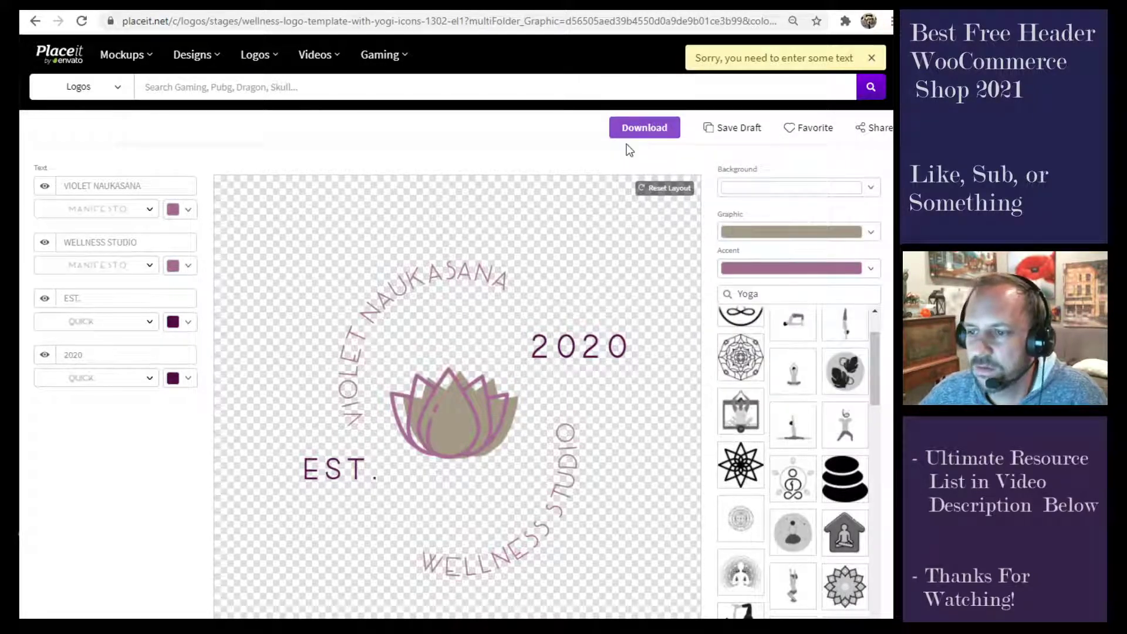
Move the 2020 text to the logo canvas's lower-right corner and the curved WELLNESS STUDIO text down and right, just above it
scroll(639, 331, "down", 5)
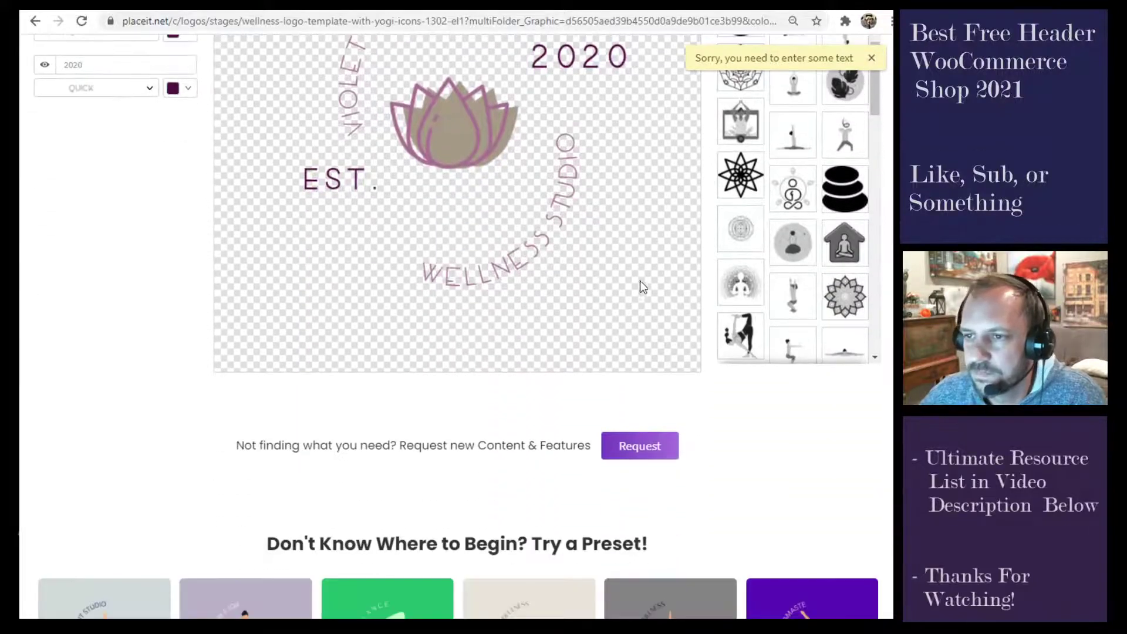
scroll(640, 282, "down", 3)
scroll(652, 267, "up", 5)
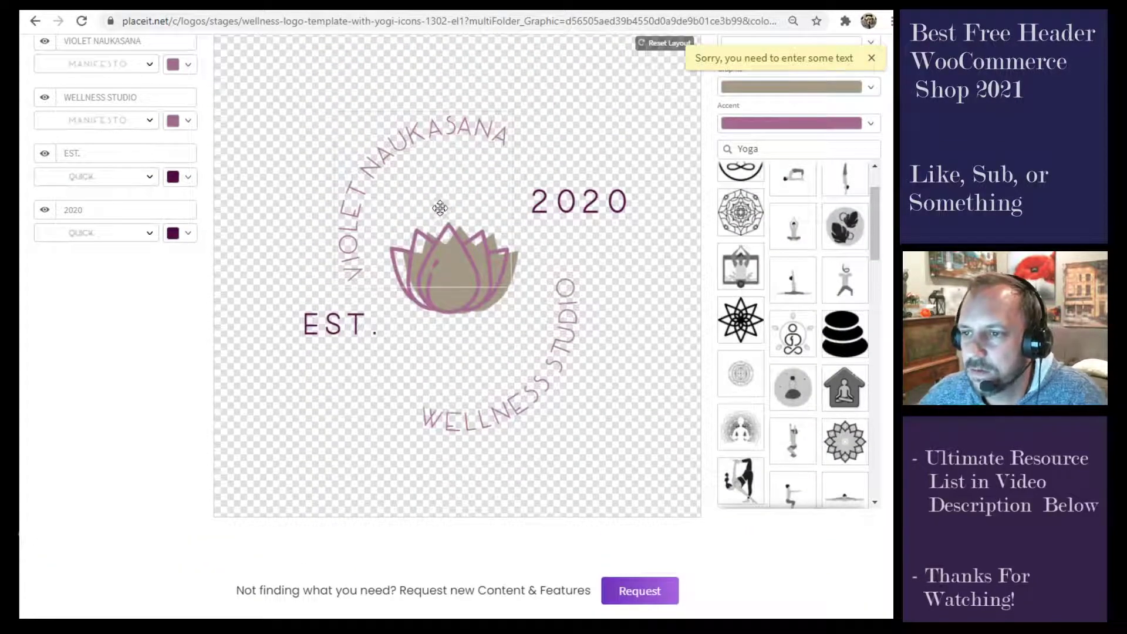
left_click_drag(554, 198, 624, 486)
left_click_drag(551, 360, 612, 408)
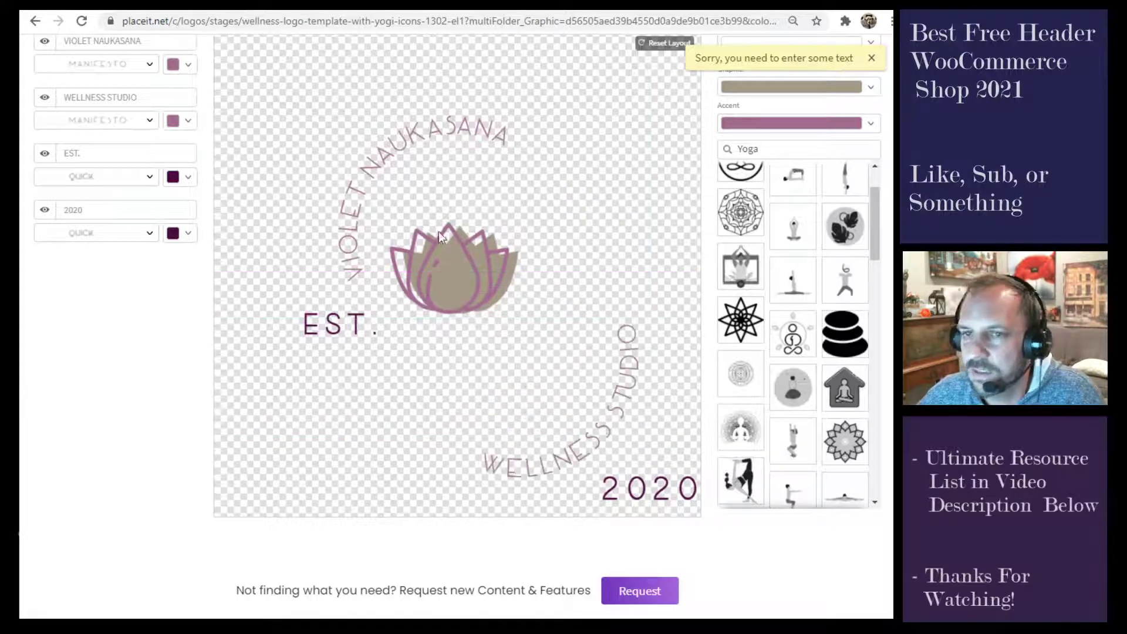
Hide the curved VIOLET NAUKASANA and WELLNESS STUDIO texts and place EST. directly in front of 2020 along the canvas's lower edge
left_click(45, 42)
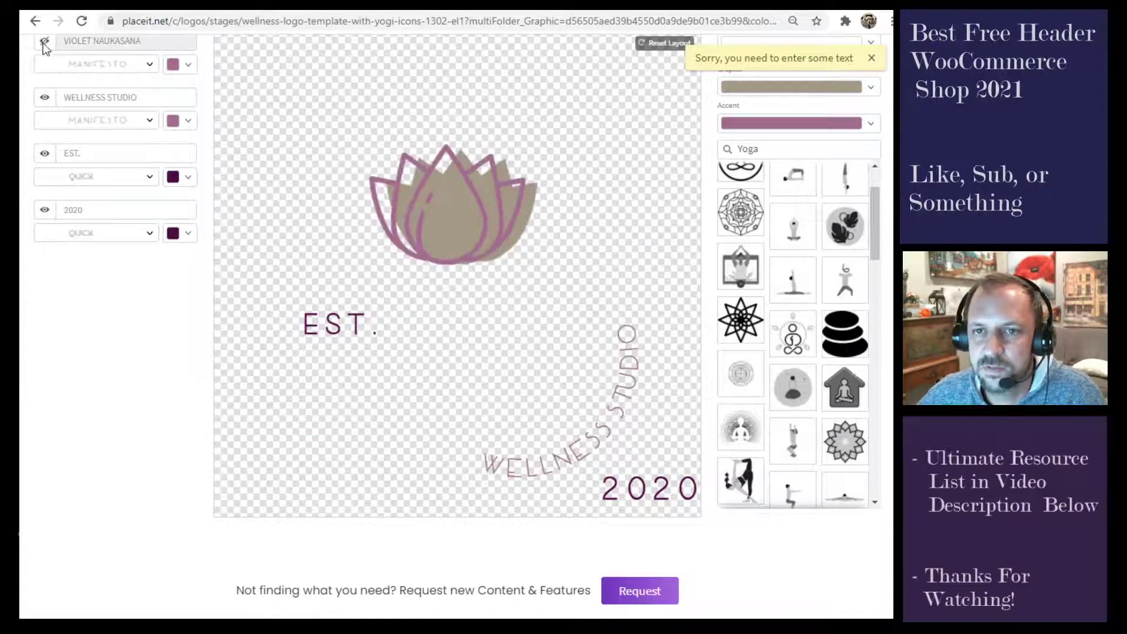
left_click(45, 97)
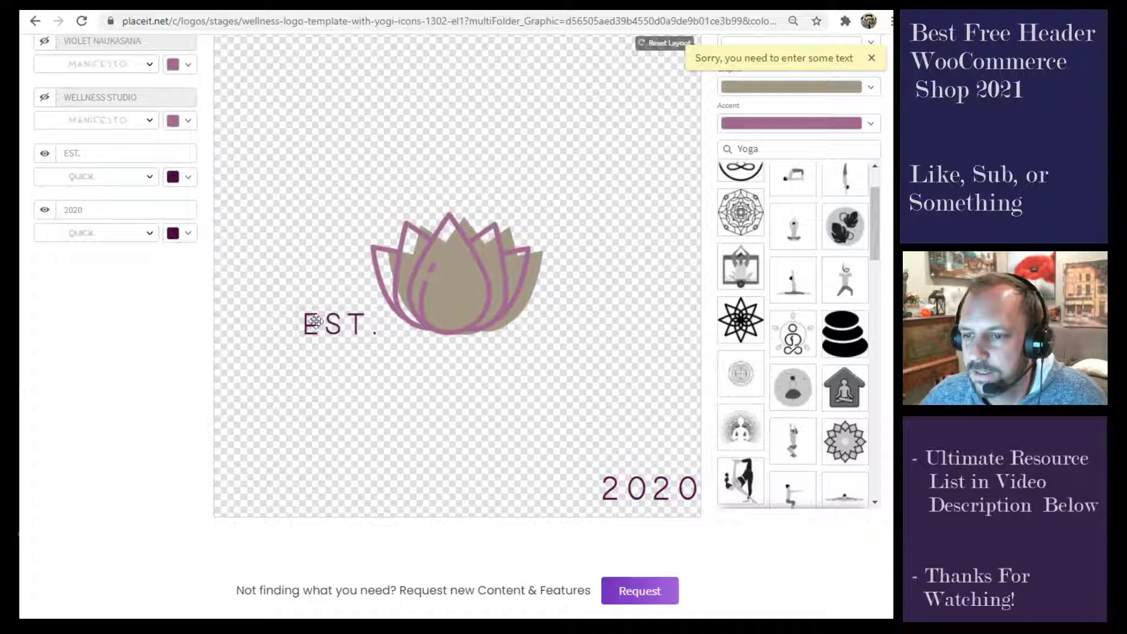
left_click_drag(322, 332, 530, 497)
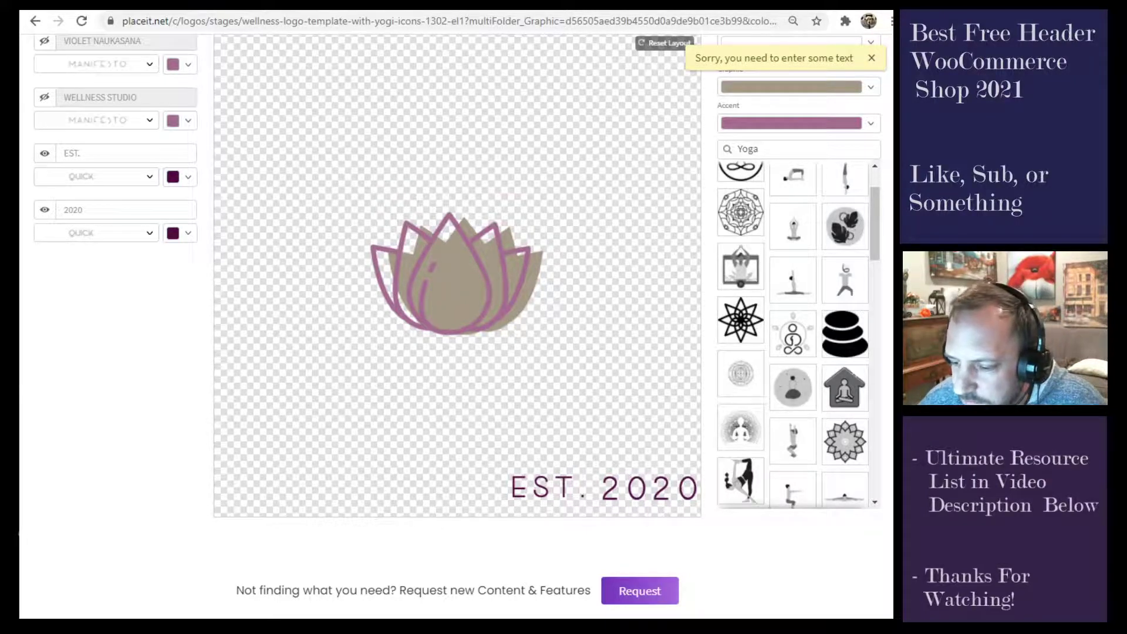
Switch to the Paint.NET image editor
left_click(582, 623)
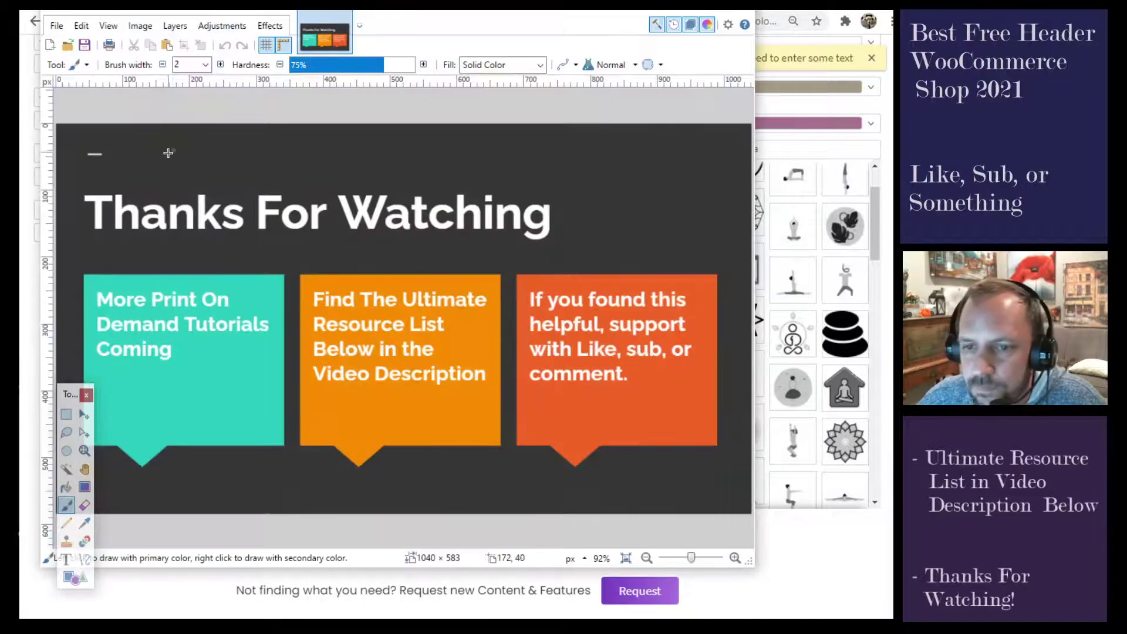